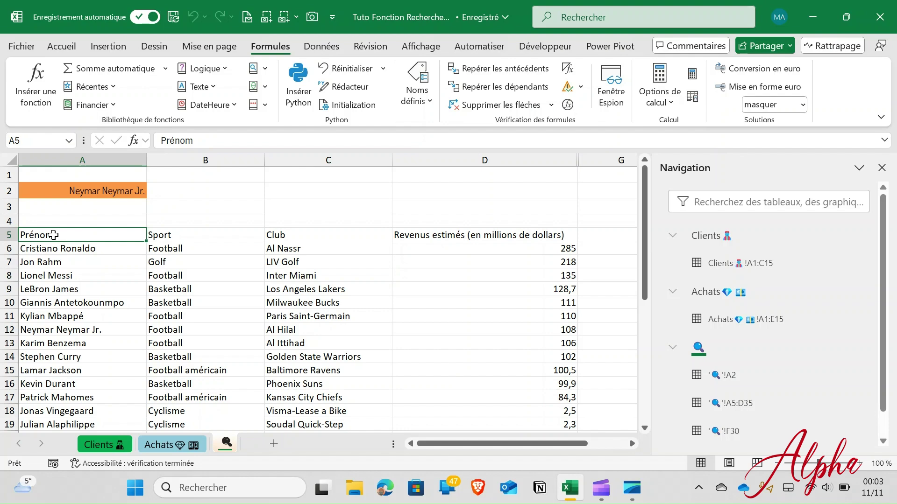
- Convert the range A5:D35 into a table with headers and turn off its filter buttons
key("ctrl+shift+End")
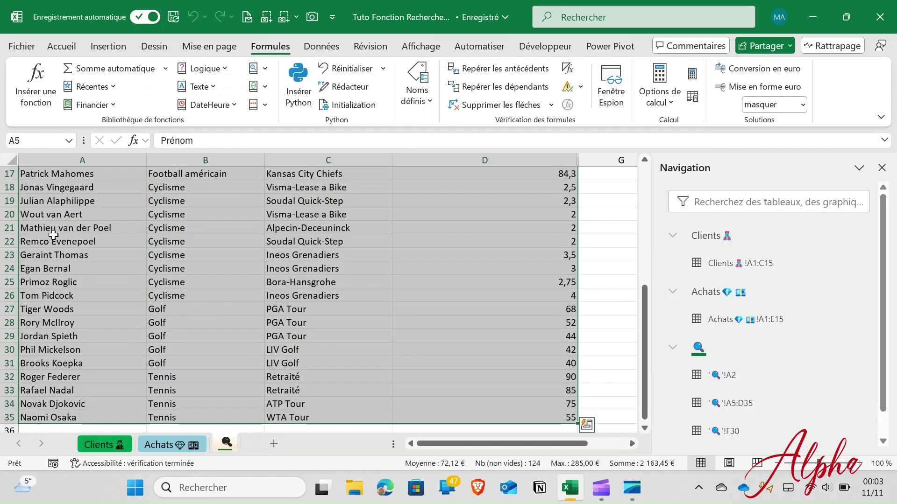
key("ctrl+t")
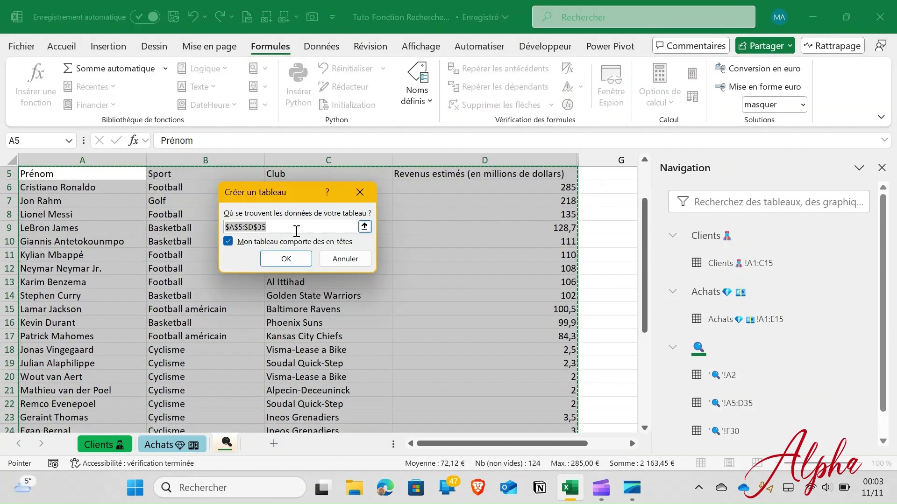
left_click(287, 258)
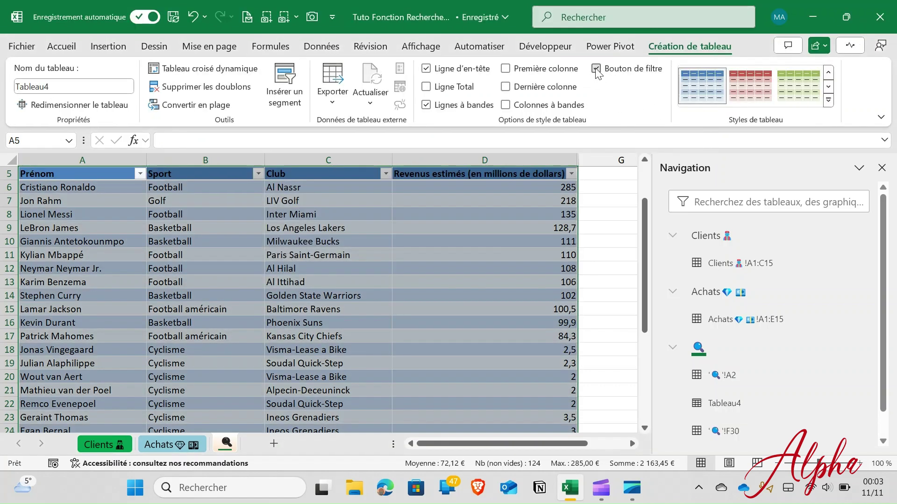
left_click(596, 69)
- Rename the new table as Topplayers
left_click(69, 82)
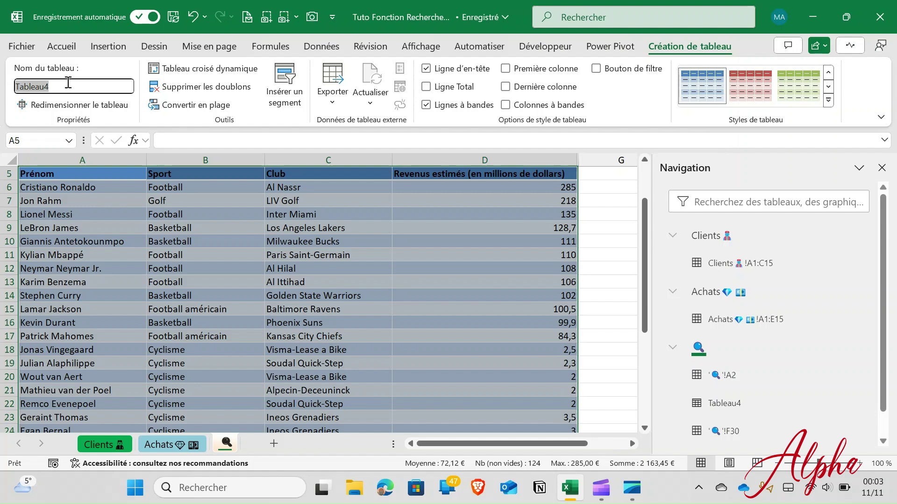
key("BackSpace")
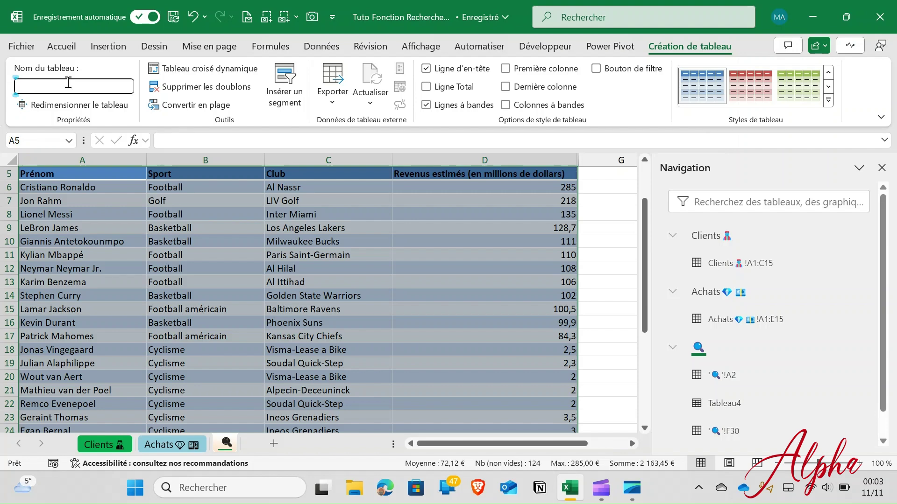
type("Topplayers")
key("Return")
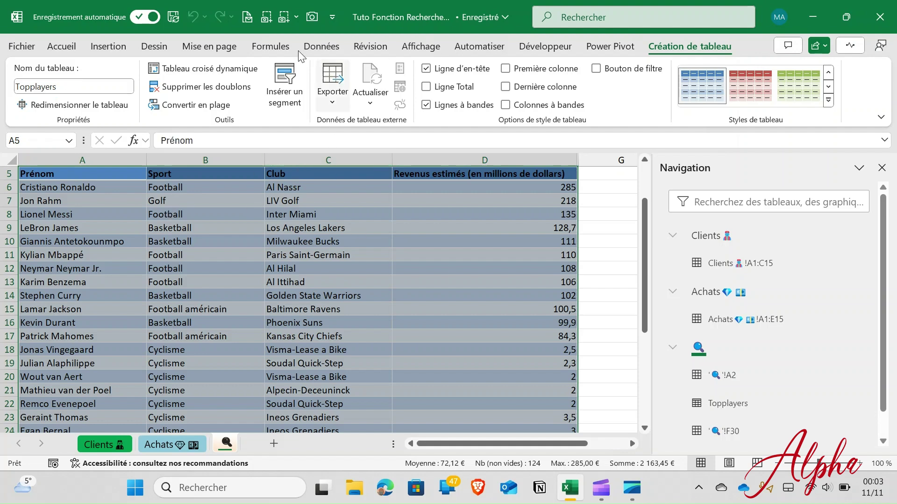
- Create named ranges for the table's columns from the selection, using only the top row as names
left_click(271, 46)
left_click(427, 102)
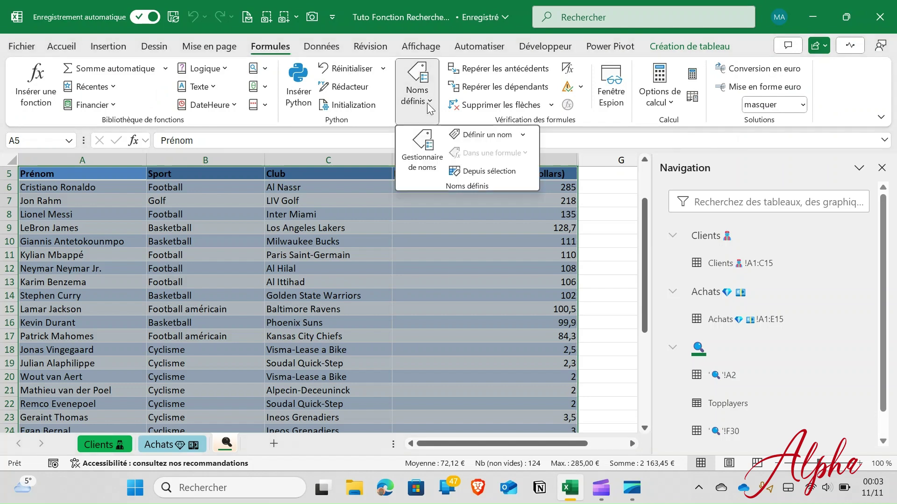
left_click(469, 171)
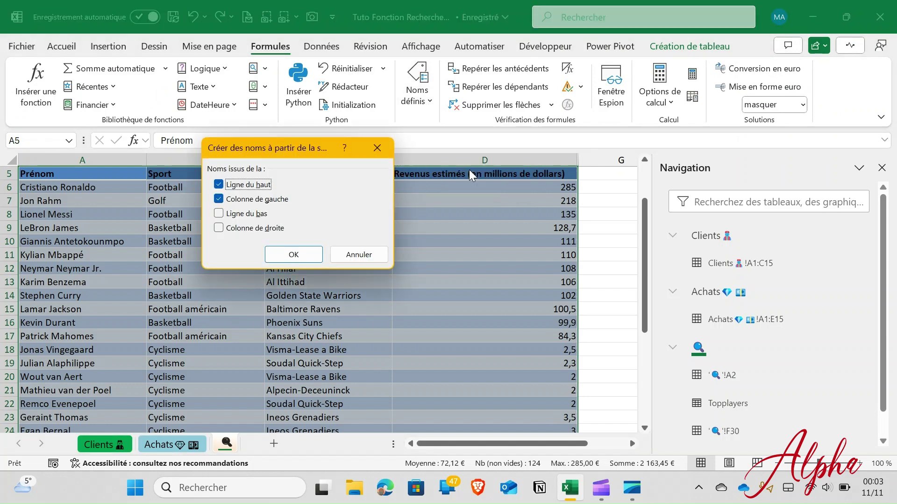
left_click(218, 201)
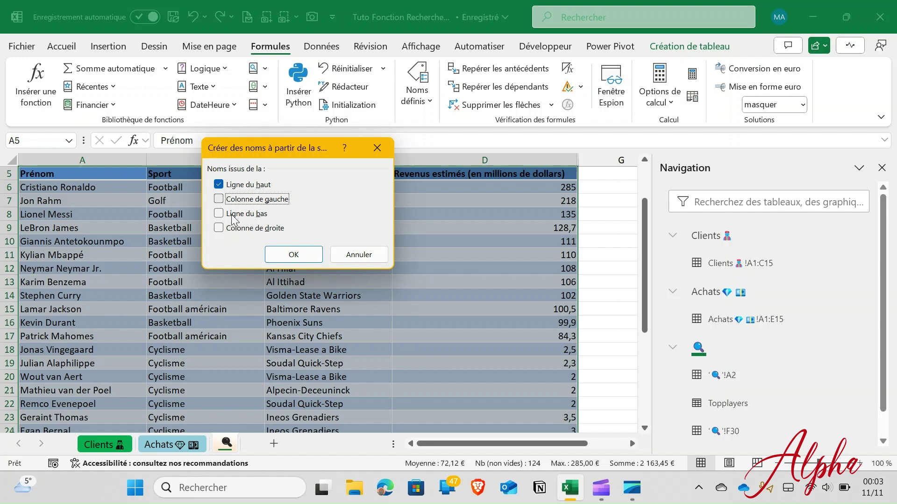
left_click(276, 262)
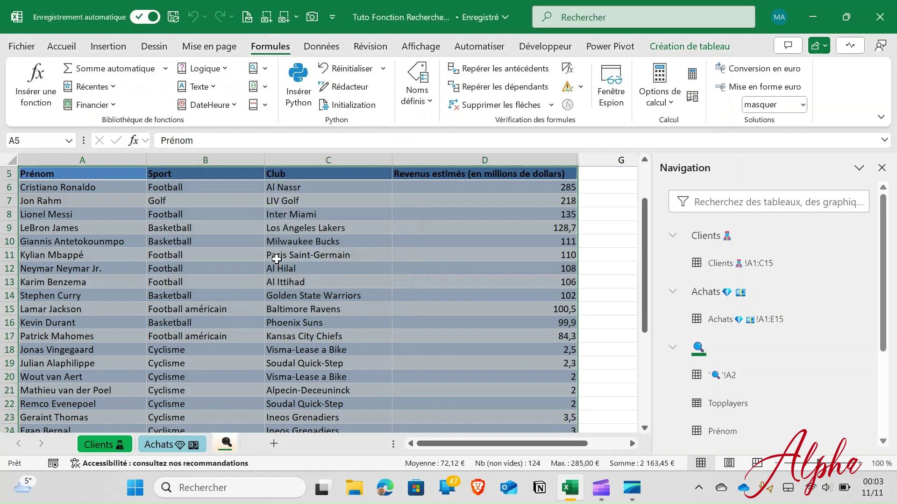
- Review the workbook's defined names and the ranges they refer to
left_click(417, 99)
left_click(432, 160)
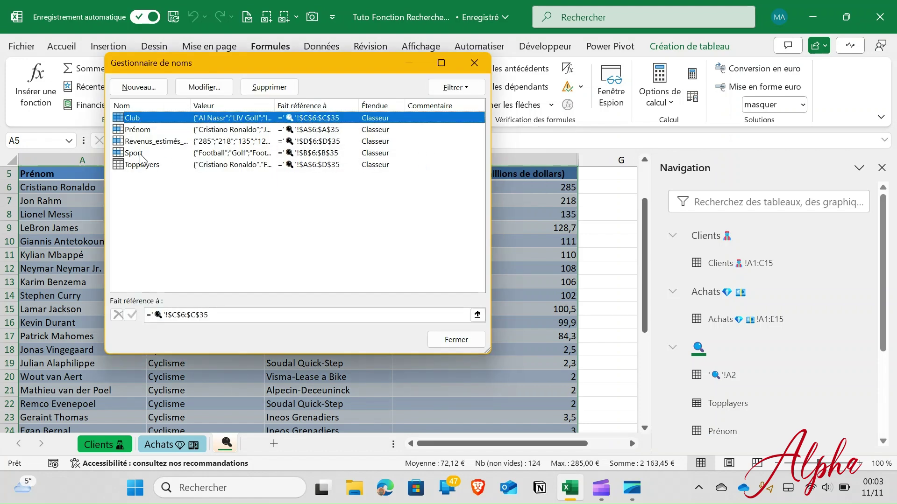
left_click(455, 340)
- Assign the name Joueur to the orange cell A2
scroll(226, 298, "up", 2)
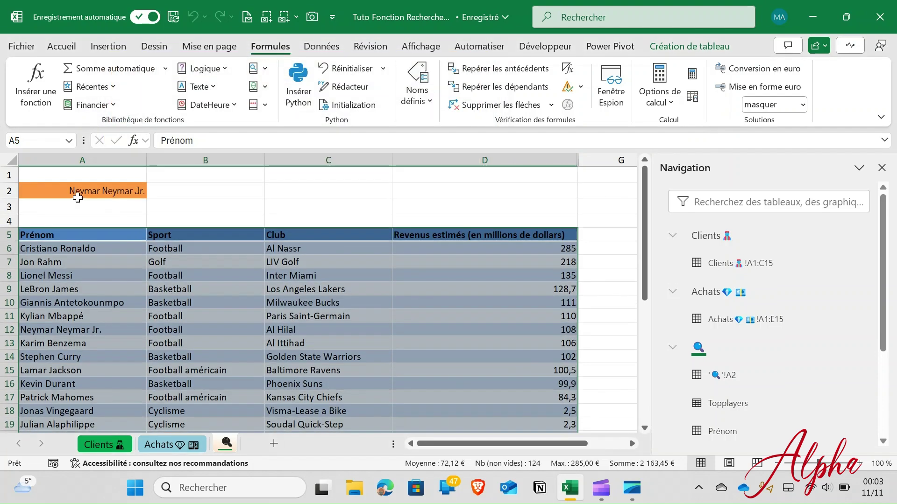
left_click(72, 187)
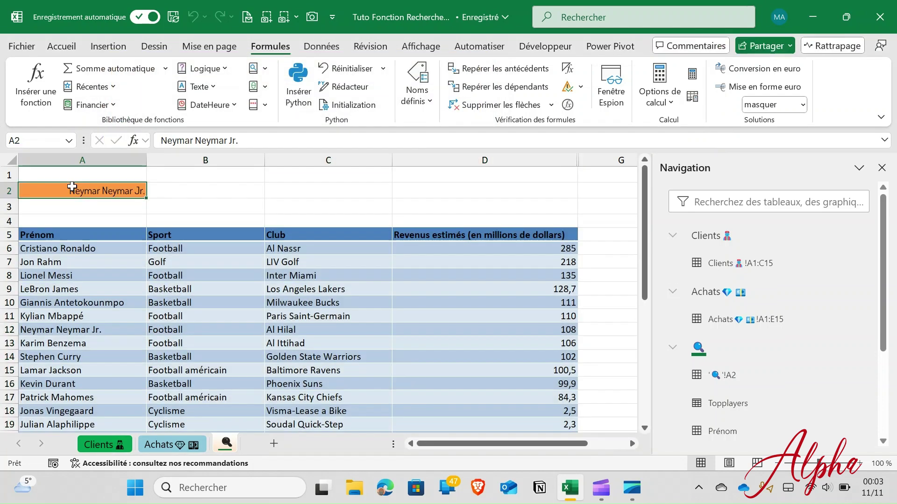
left_click(28, 143)
key("BackSpace")
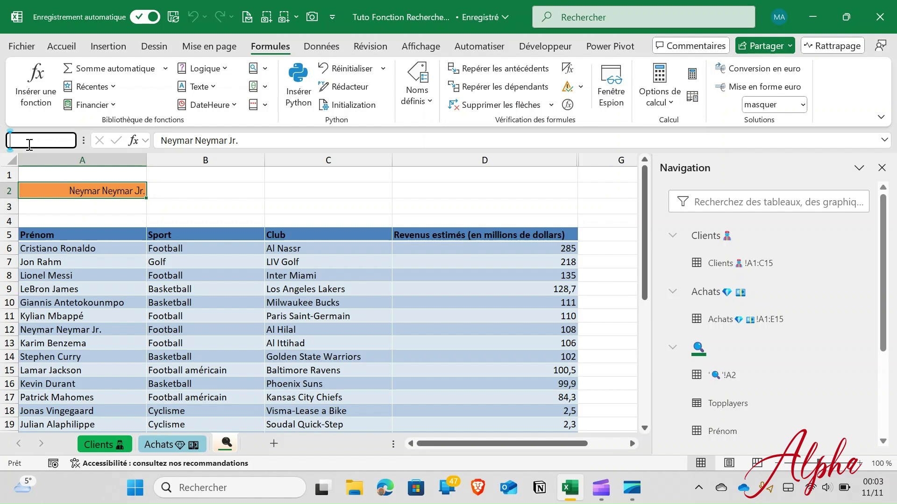
type("Joueru")
key("Return")
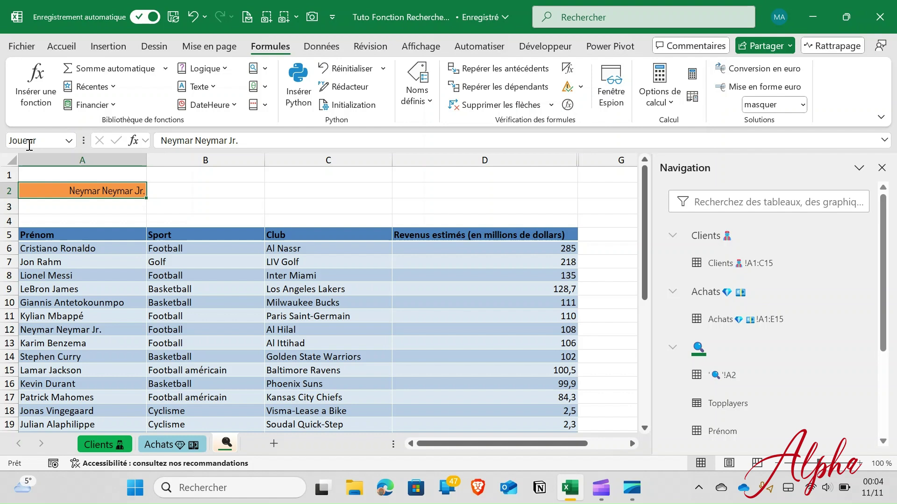
- Start a RECHERCHEX formula in B2 with the named cell Joueur as the lookup value
left_click(193, 196)
type("=")
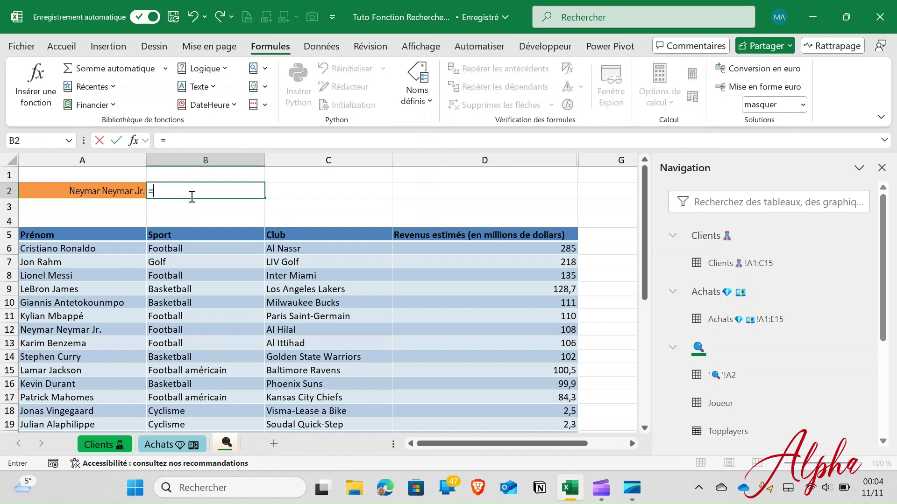
type("Rech")
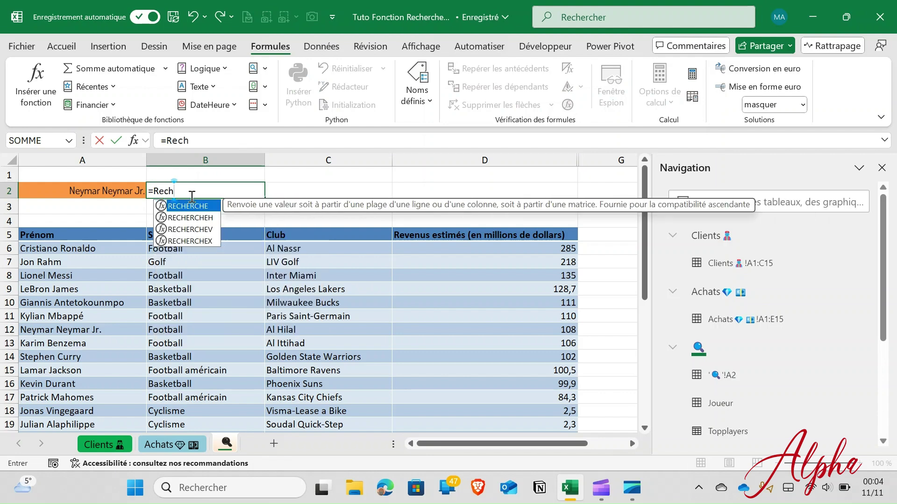
key("Down")
key("Down")
key("Down")
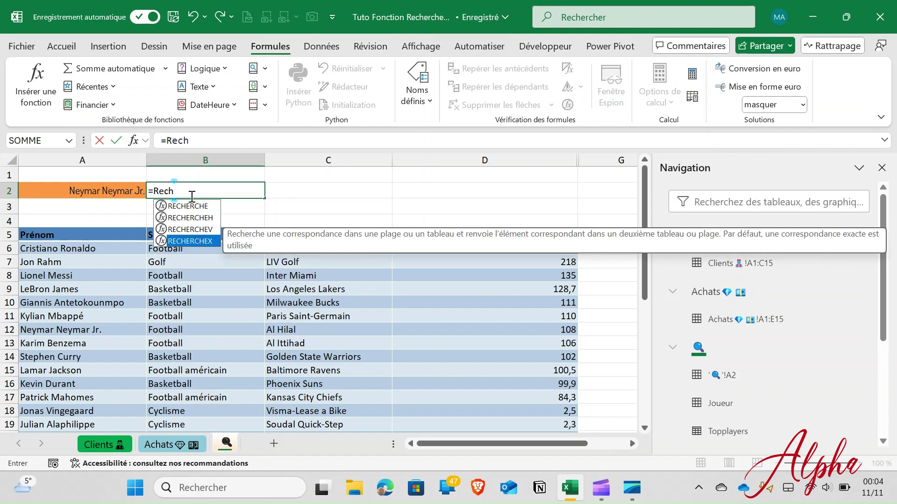
key("Tab")
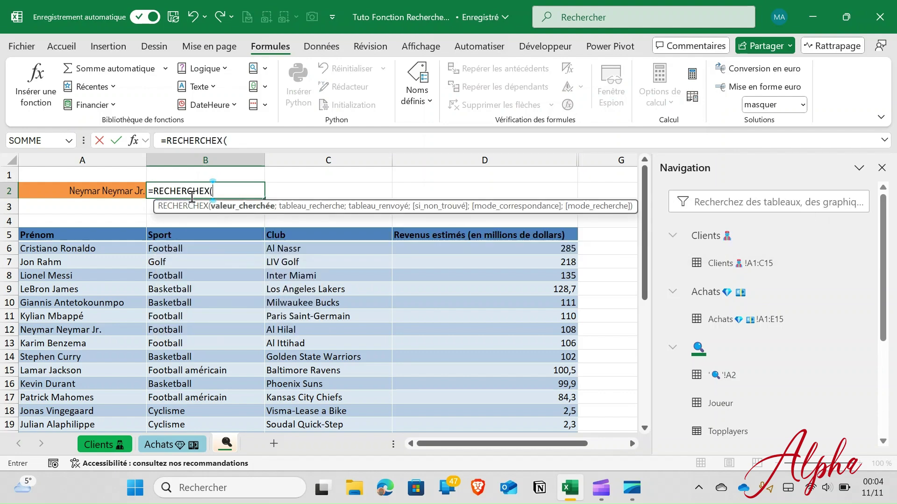
left_click(113, 189)
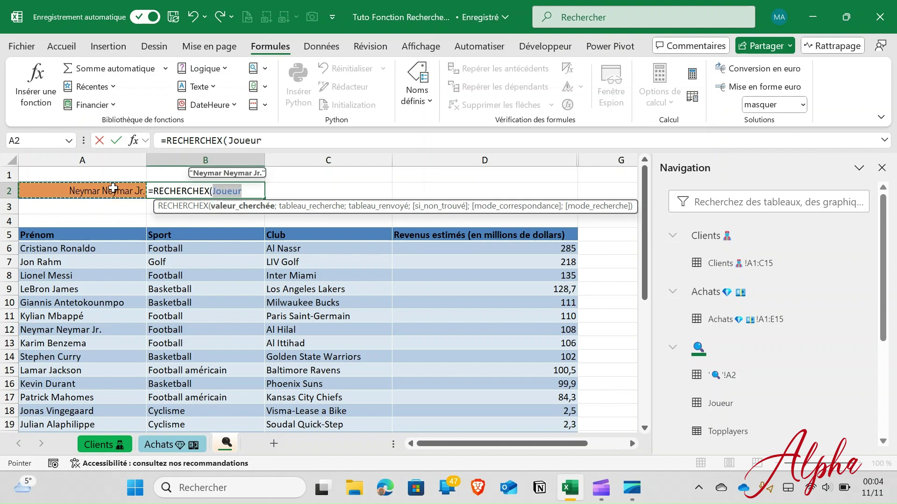
type(";")
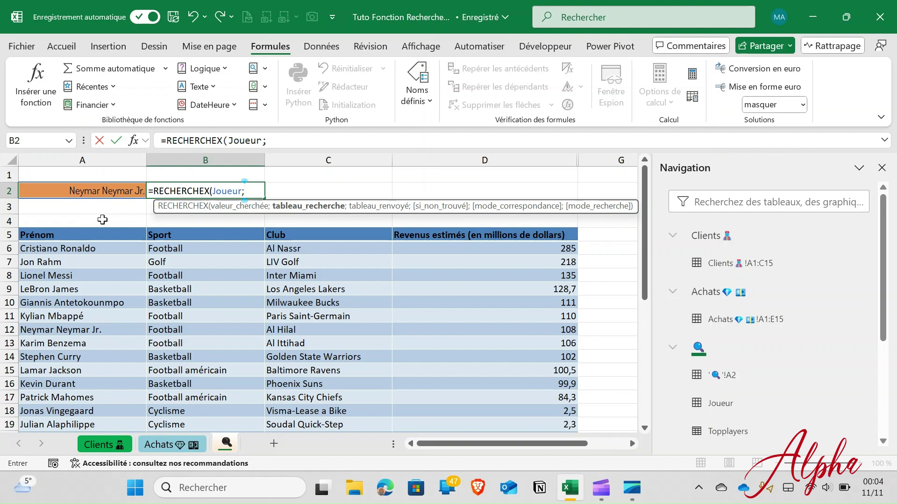
- Give the B2 formula Prénom as the lookup array and Sport as the return array
type("pr")
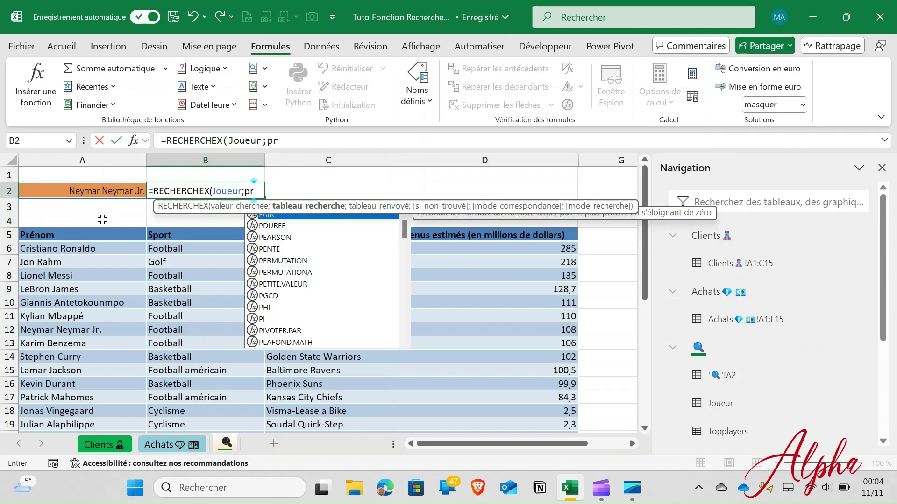
type("é")
key("Tab")
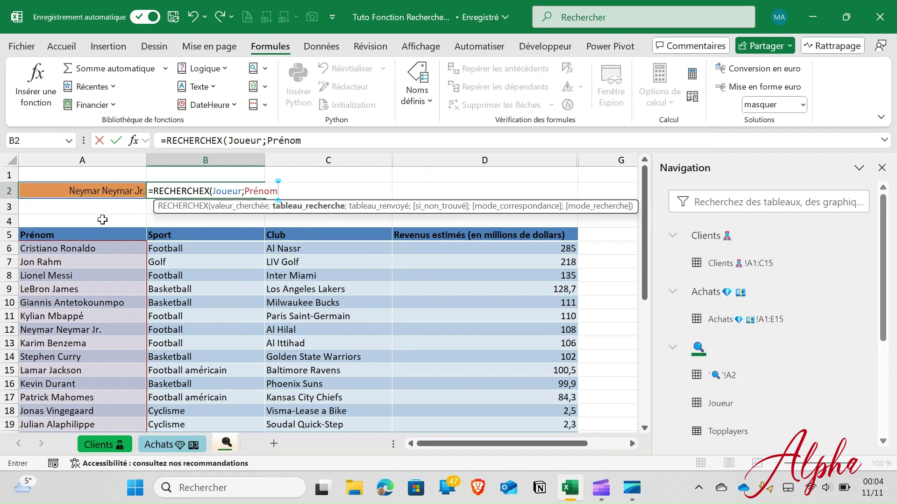
type(";")
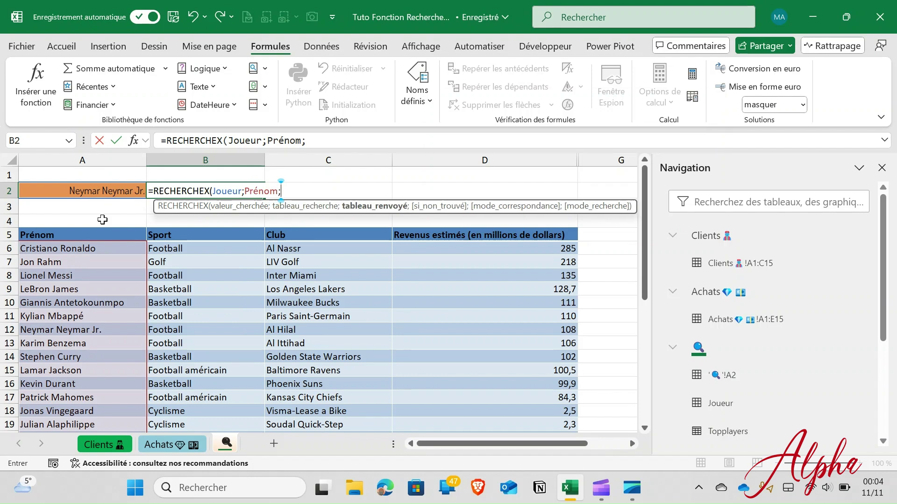
type("spo")
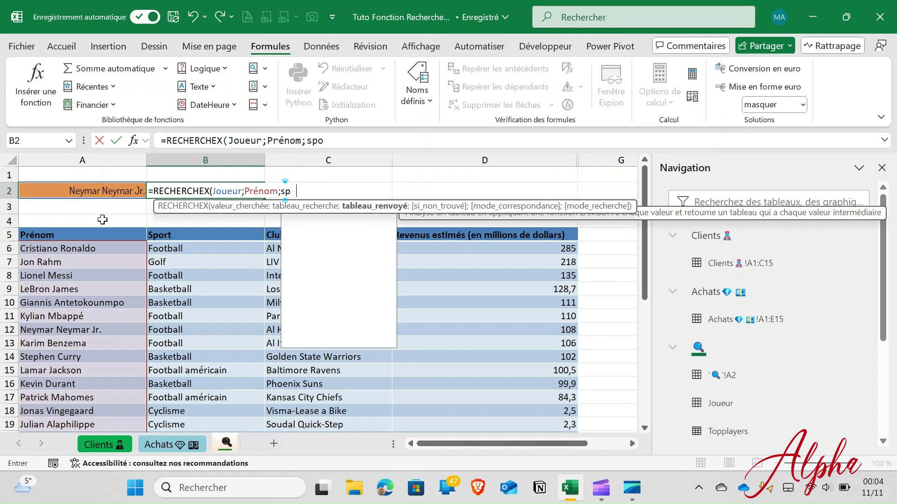
key("Tab")
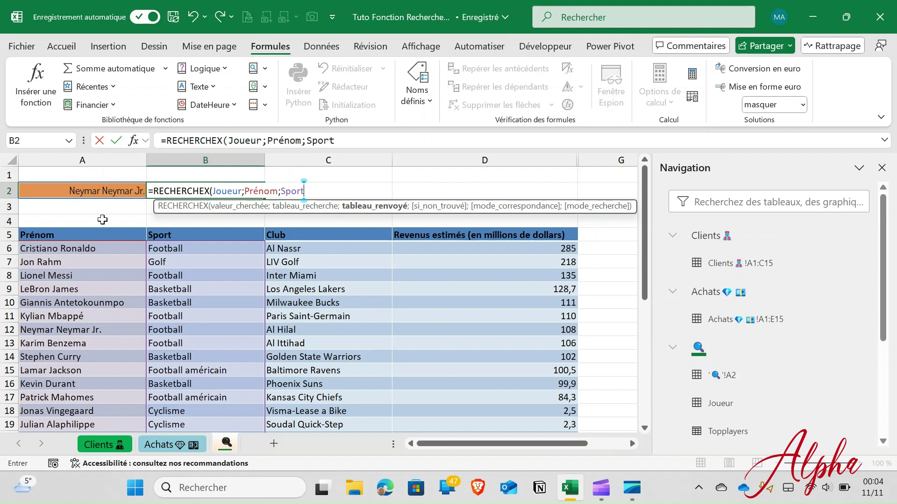
- Add "Non trouvé" as the not-found value and complete the RECHERCHEX formula in B2
type(";")
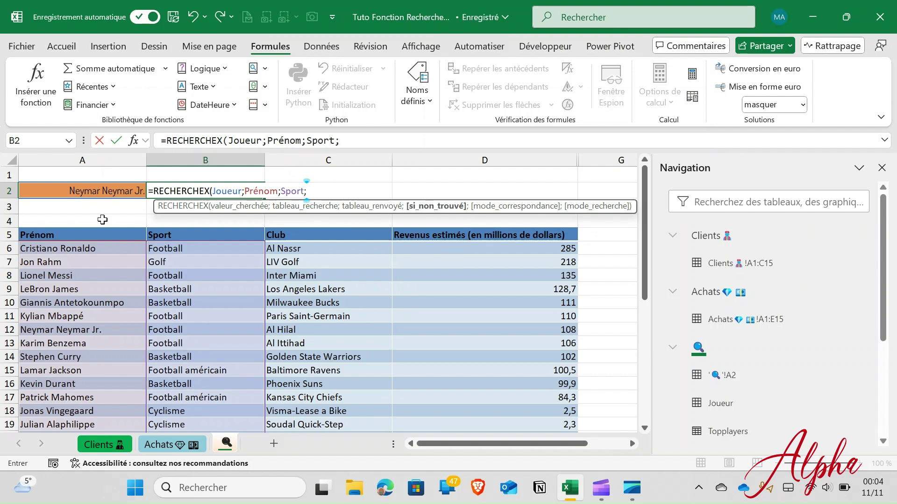
type("\"Non t")
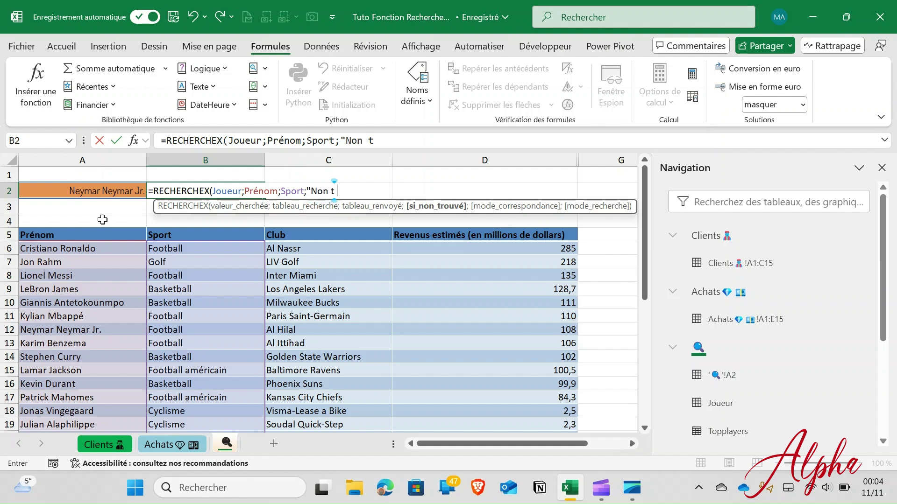
key("BackSpace")
type("rouvé")
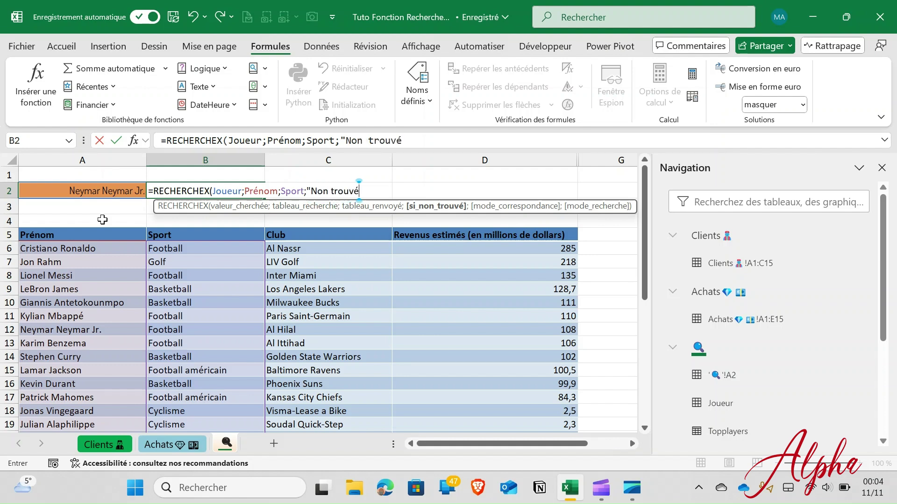
type("\")")
key("Return")
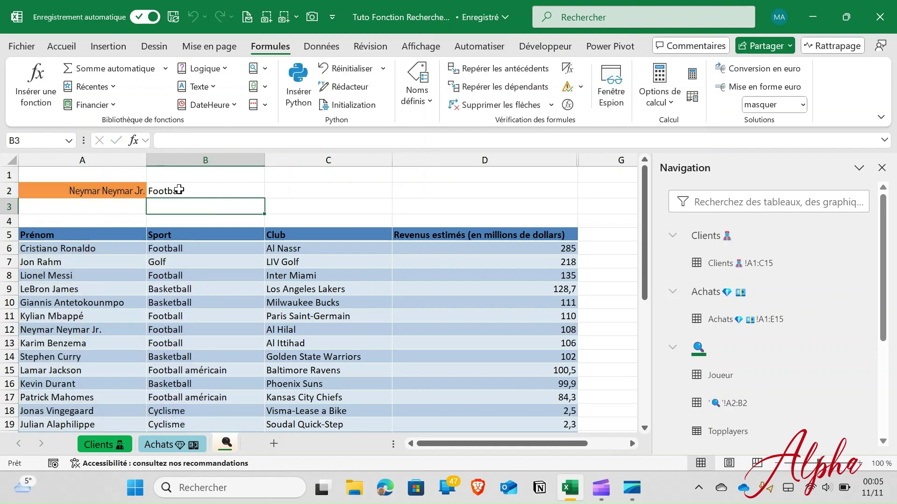
- Fill the RECHERCHEX formula from B2 across to C2 and D2
left_click(194, 189)
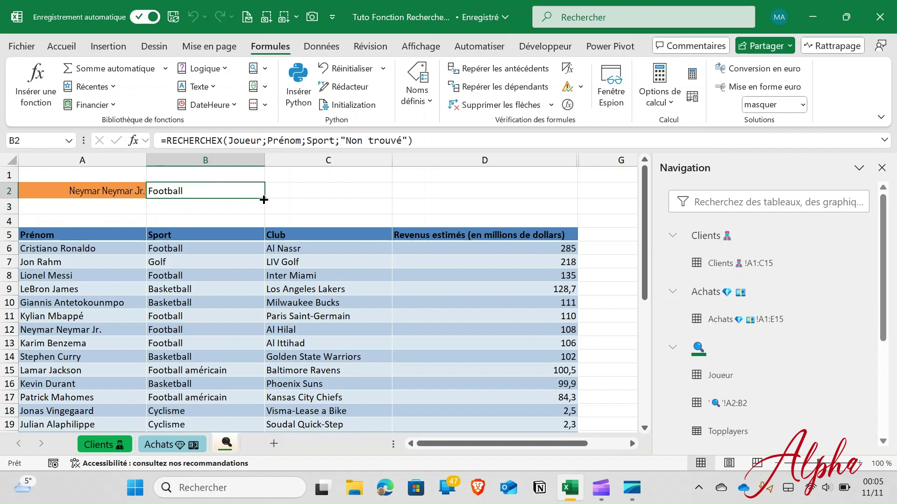
left_click_drag(264, 200, 558, 193)
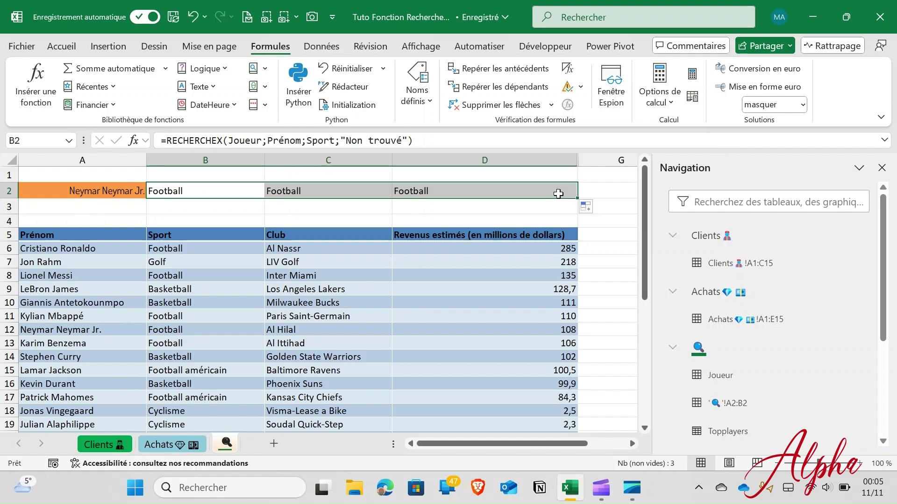
- Replace the return array in the C2 RECHERCHEX formula with the named range Club
left_click(304, 189)
left_click(333, 141)
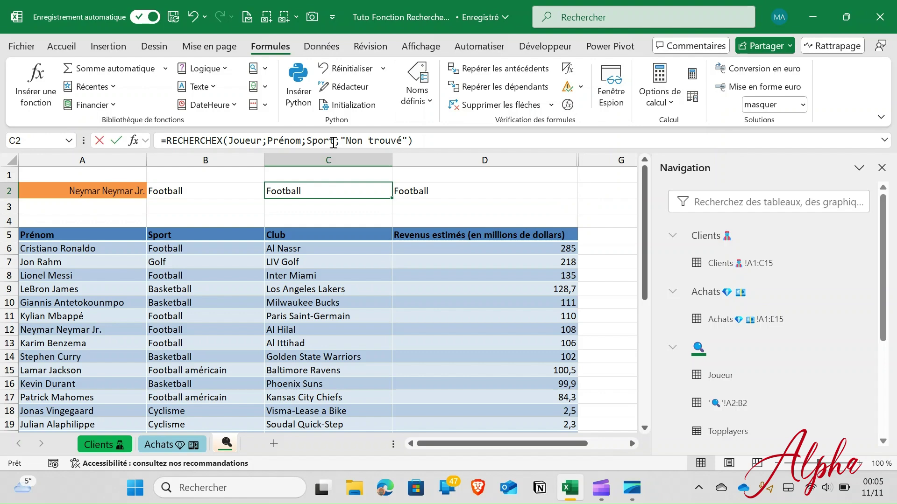
key("BackSpace")
key("BackSpace")
key("BackSpace")
key("BackSpace")
key("BackSpace")
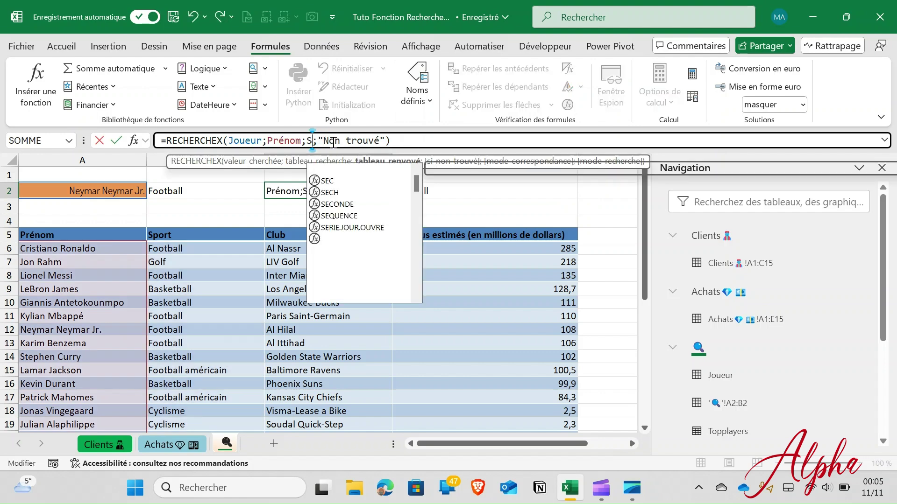
type("Club")
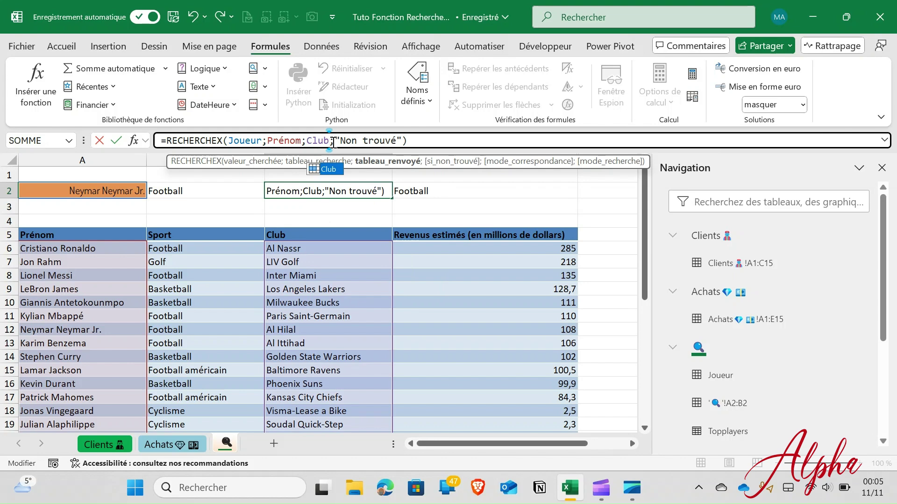
key("Return")
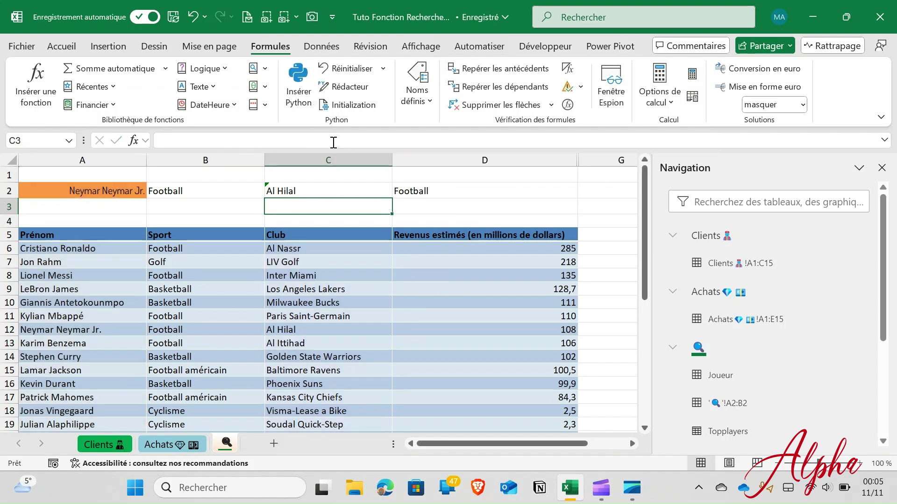
- Replace the return array in the D2 RECHERCHEX formula with the named range Revenus_estimés__en_millions_de_dollars
left_click(415, 193)
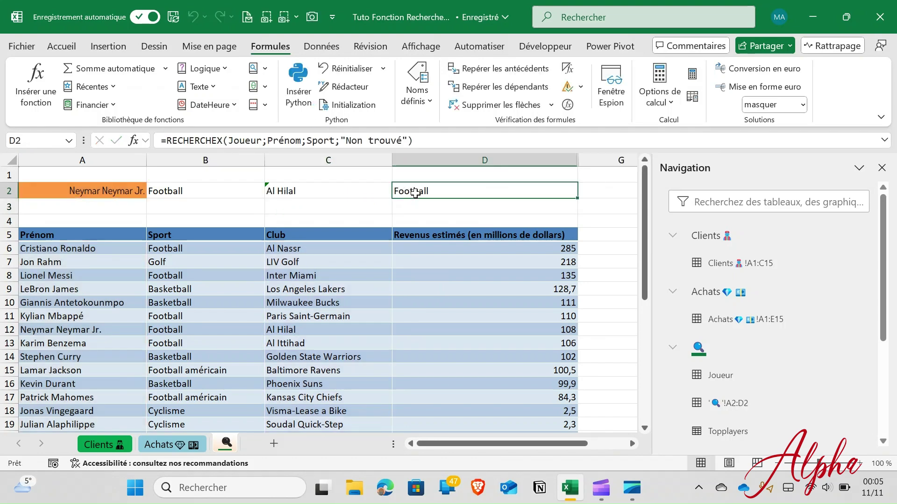
left_click(335, 140)
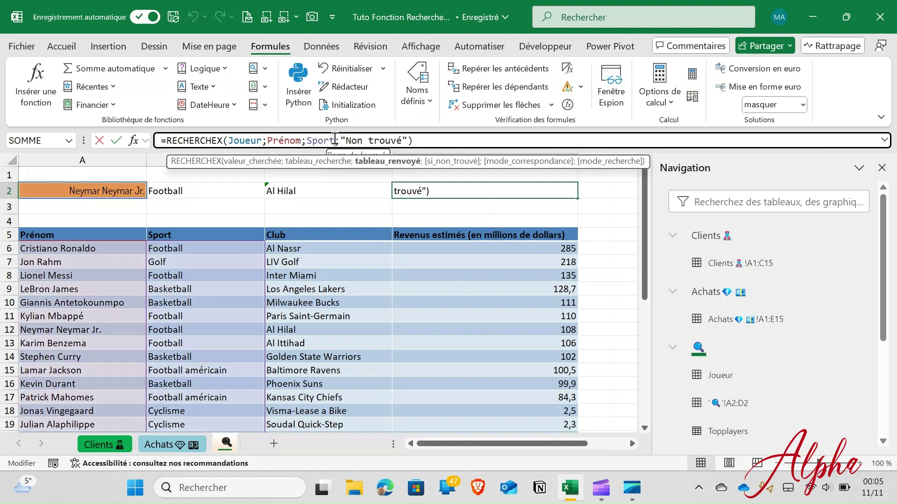
key("BackSpace")
key("BackSpace")
key("BackSpace")
key("BackSpace")
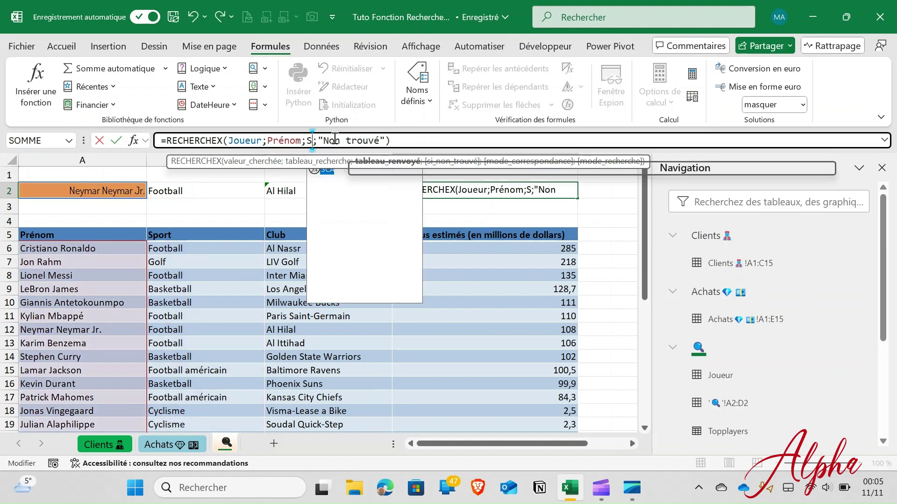
type("reven")
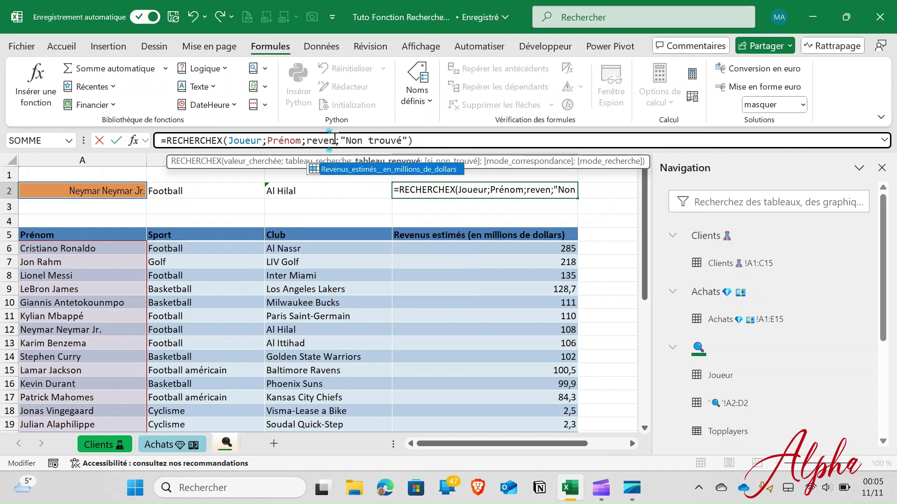
key("Tab")
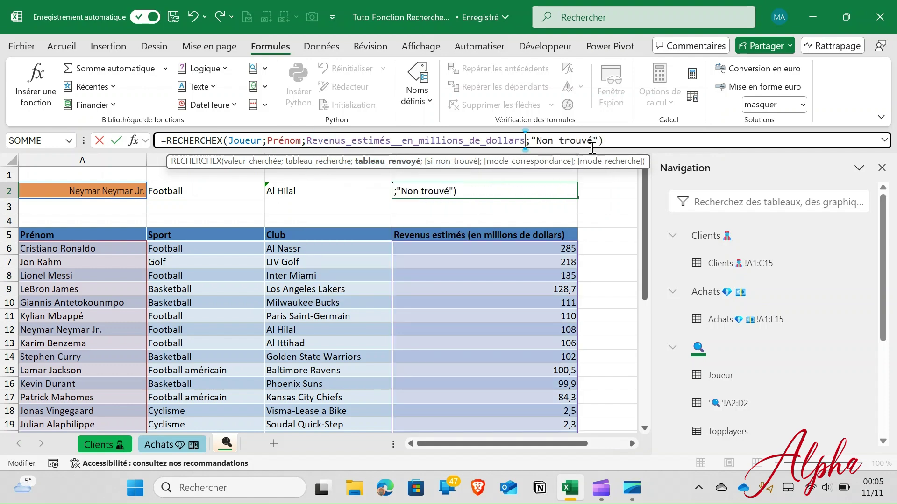
key("Return")
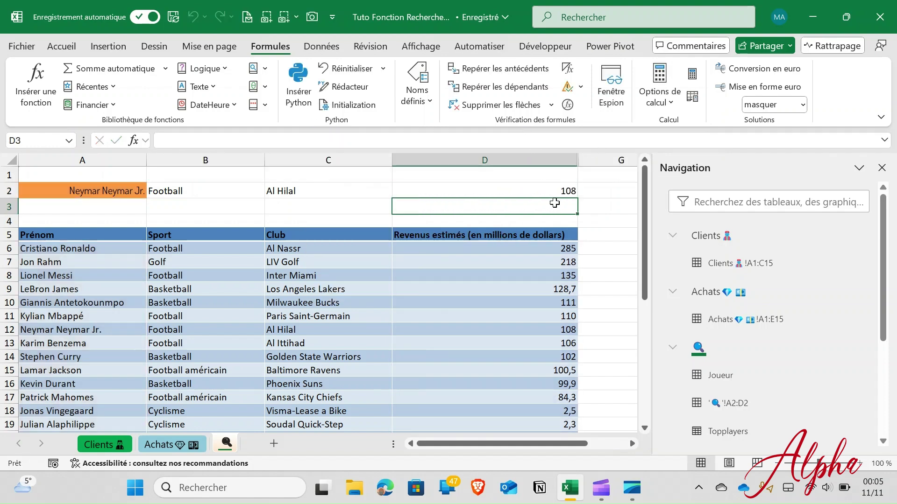
- Test the lookup formulas by entering Lionel Messi in the Joueur cell A2
left_click(82, 191)
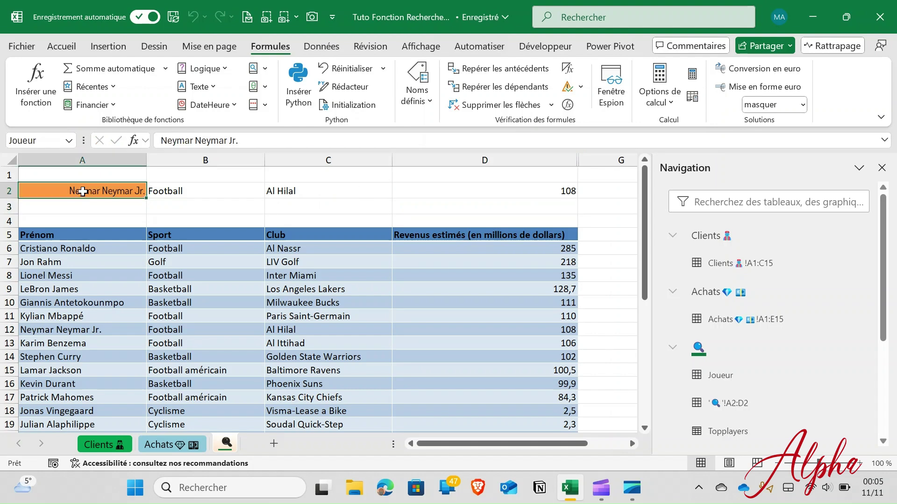
type("Lion")
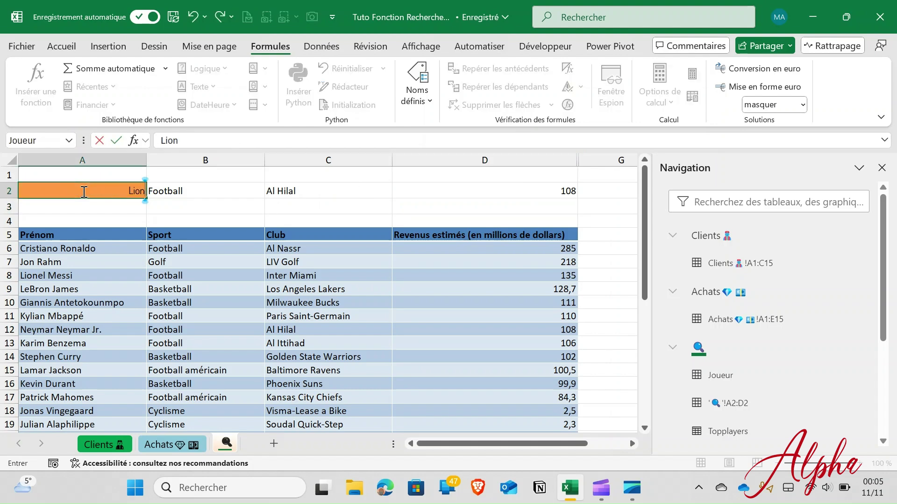
type("el Messi")
key("Return")
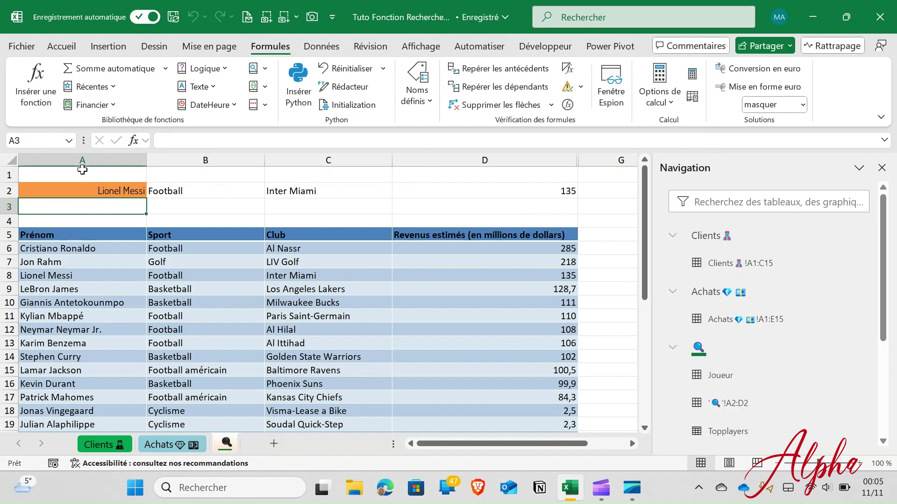
- Change the player in cell A2 to Lebron james to test the lookups again
left_click(68, 190)
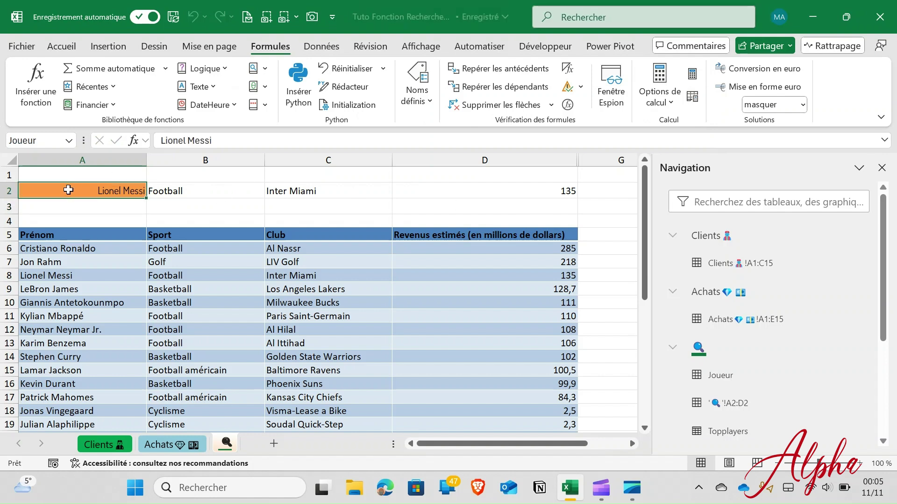
type("L")
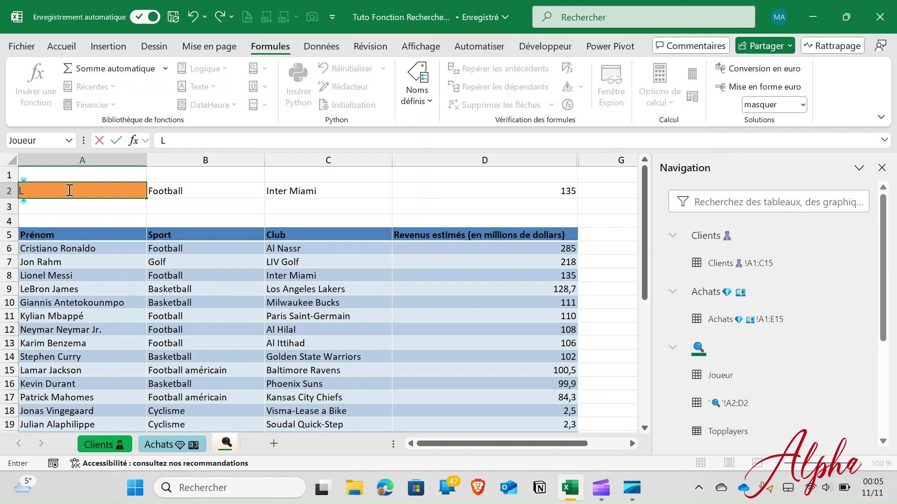
type("ebron james")
key("Return")
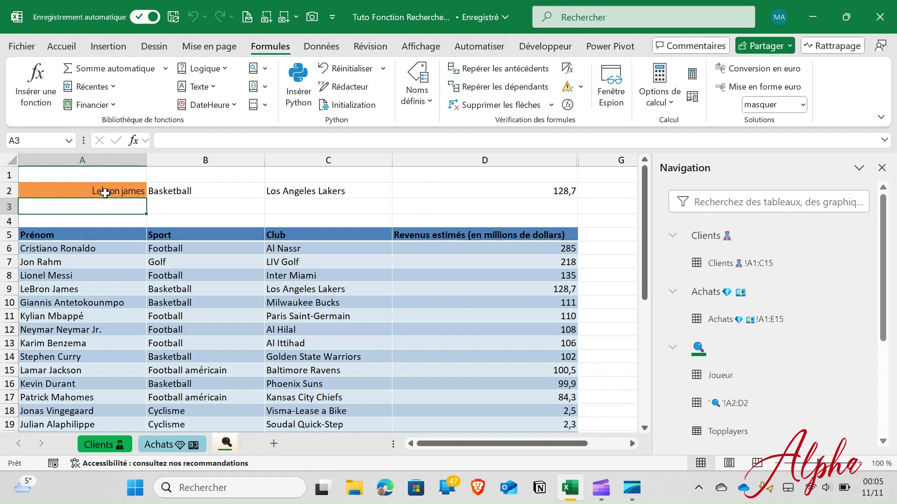
- Start a data validation rule on the Joueur cell A2 that allows values from a Liste
left_click(84, 187)
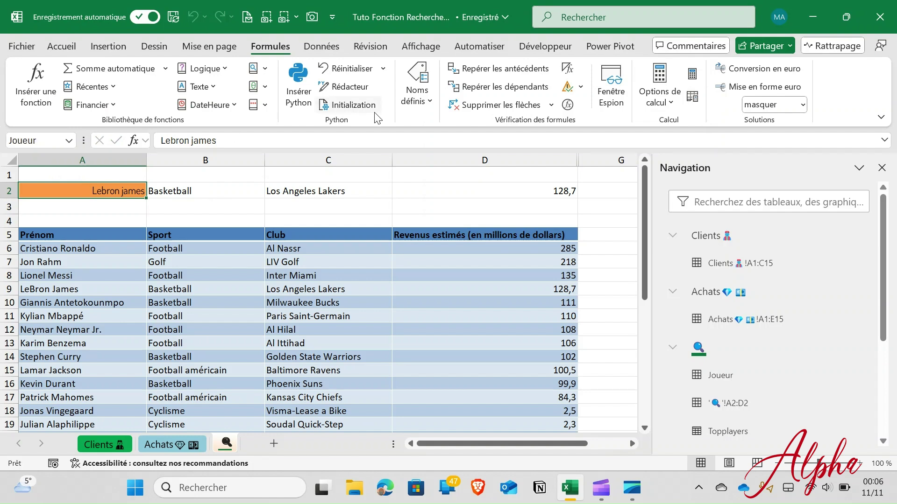
left_click(322, 45)
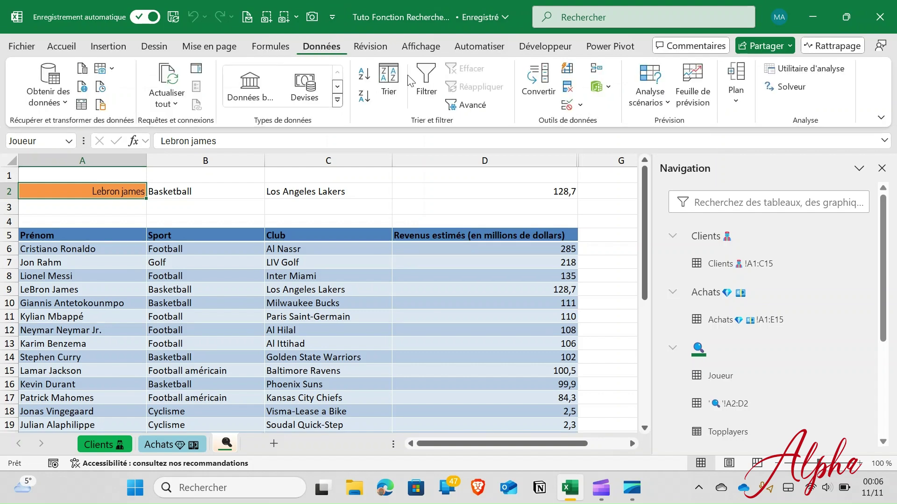
left_click(580, 105)
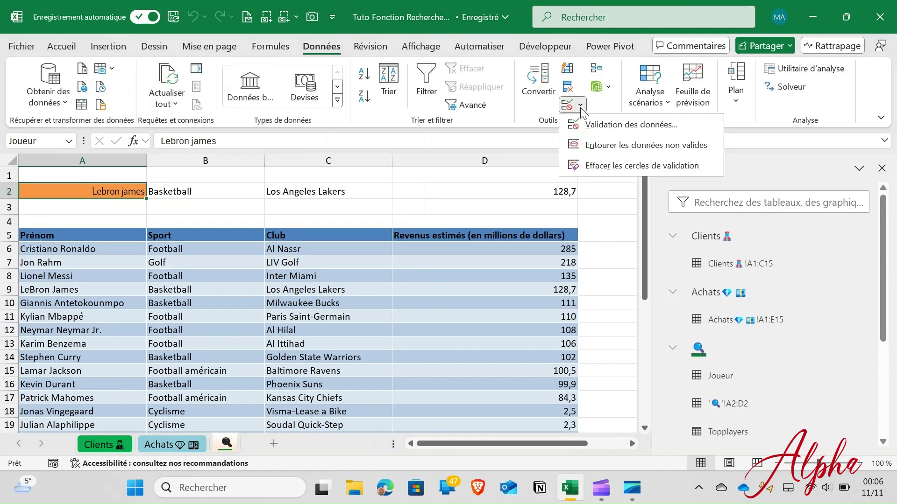
left_click(588, 124)
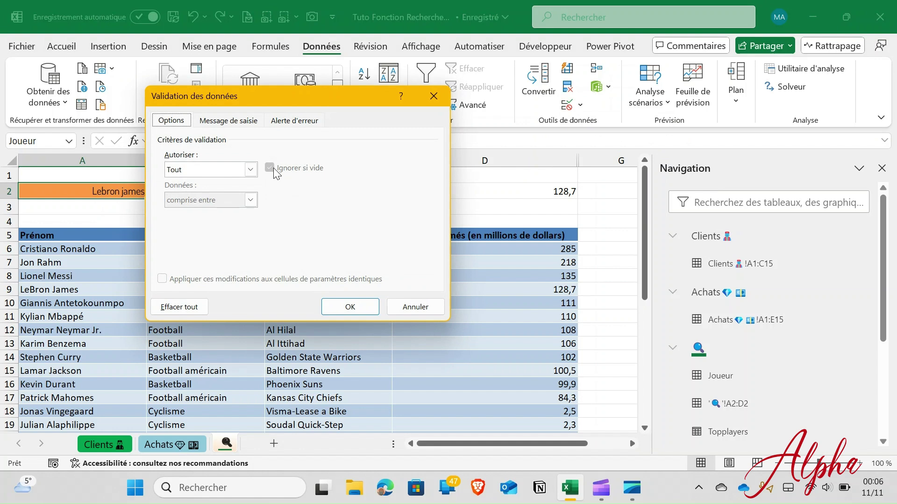
left_click(250, 170)
left_click(198, 213)
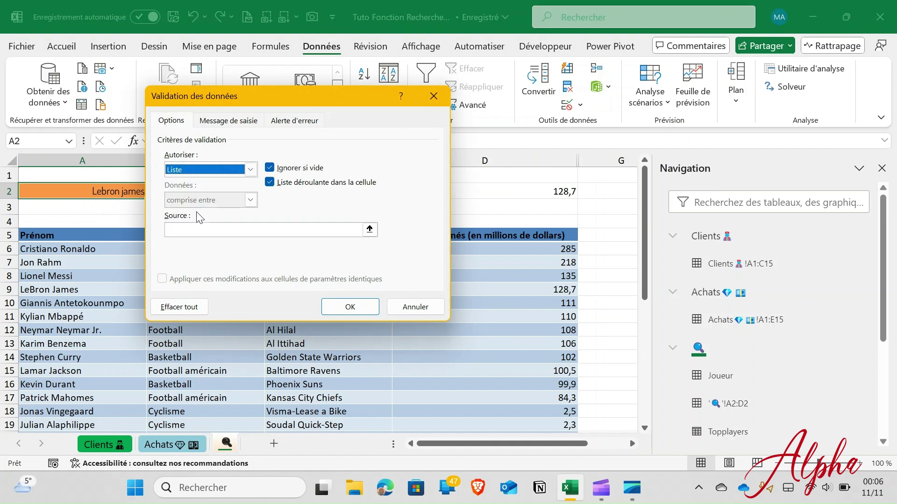
- Set the validation list source to the named range =Prénom and apply the rule to A2
left_click(234, 230)
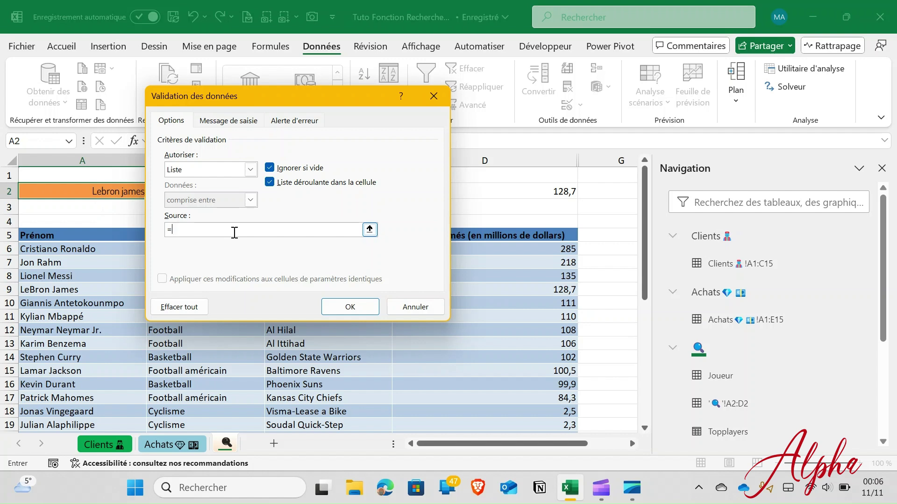
type("=")
key("F3")
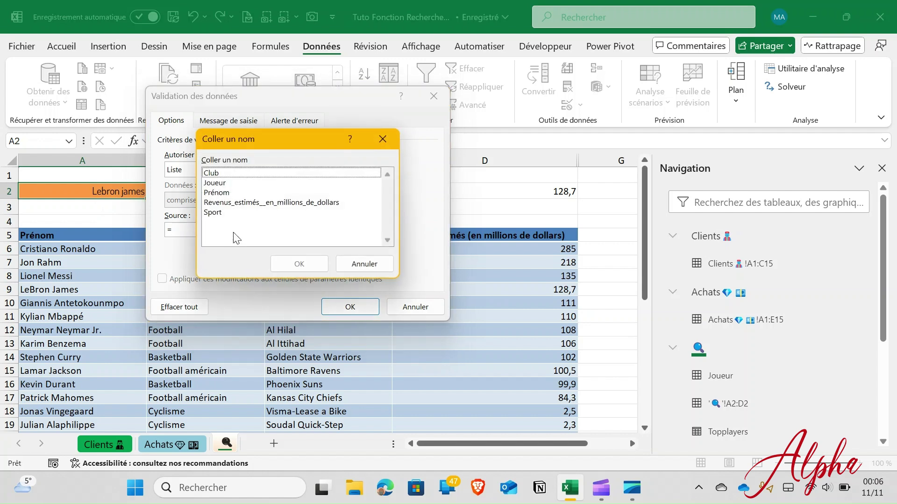
left_click(229, 193)
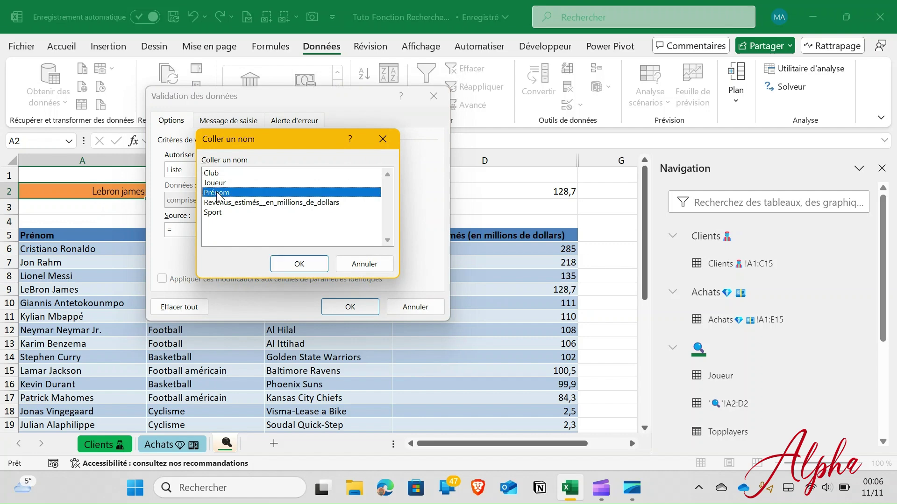
left_click(300, 265)
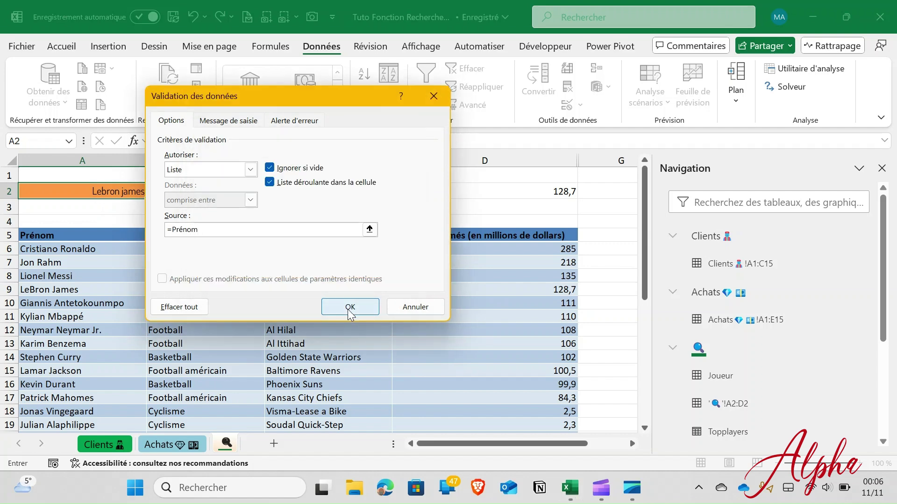
left_click(350, 307)
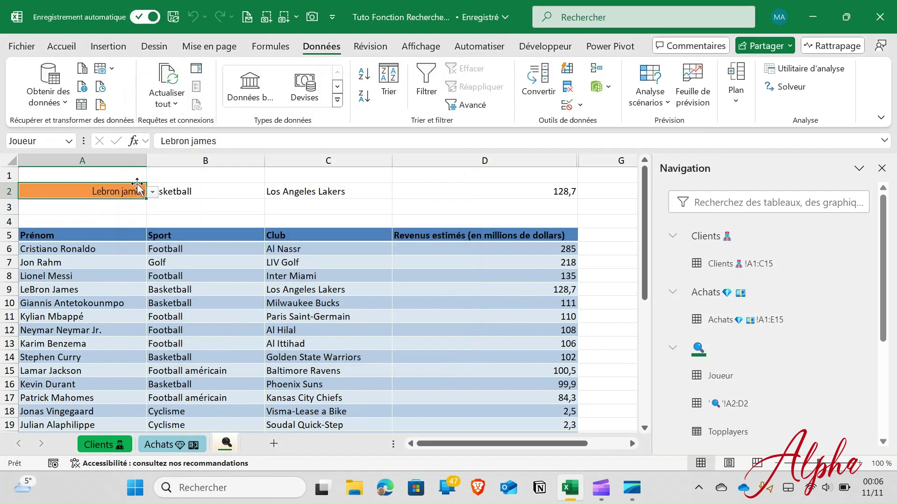
- Try the A2 dropdown list by choosing Kylian Mbappé and, after that, Stephen Curry
left_click(152, 193)
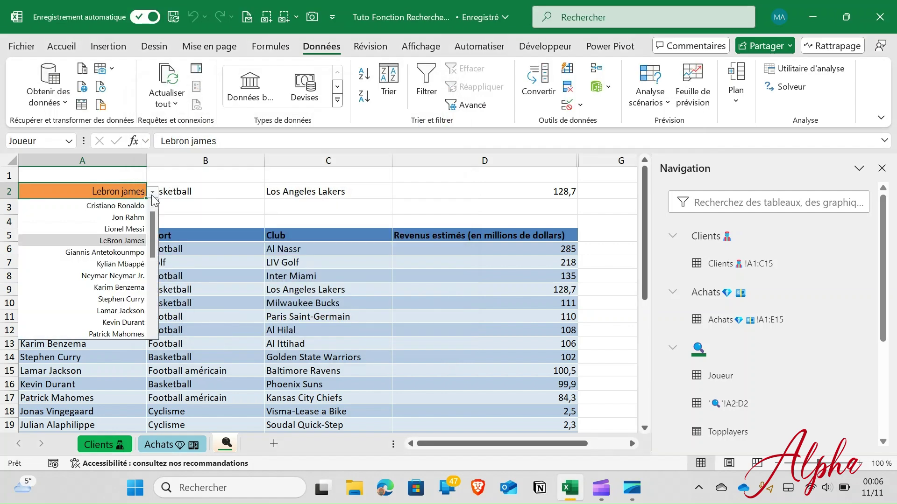
left_click(117, 264)
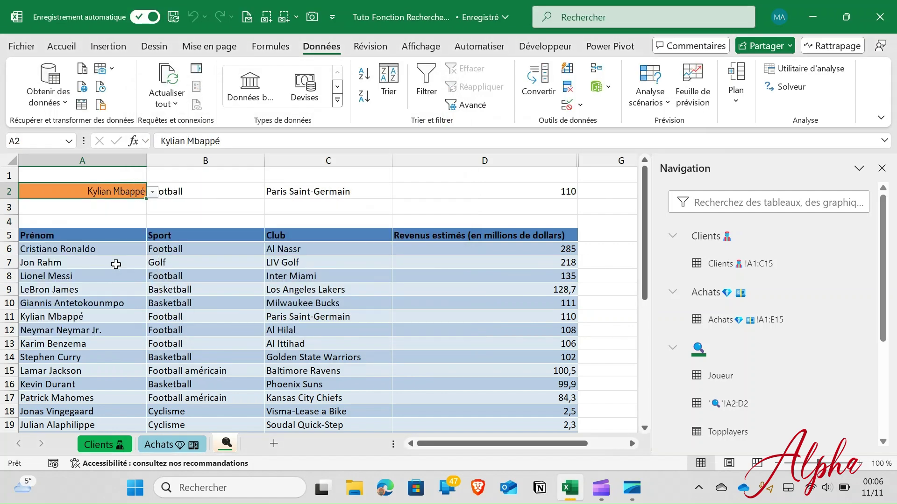
left_click(152, 193)
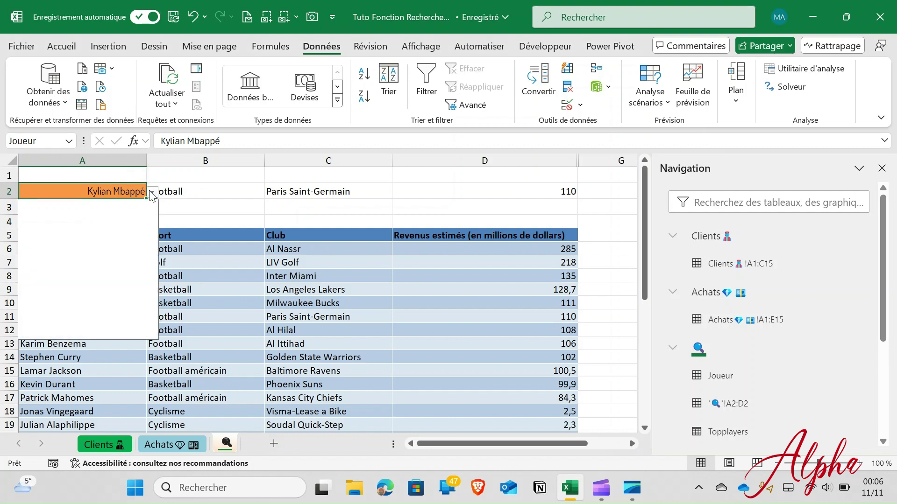
left_click(114, 300)
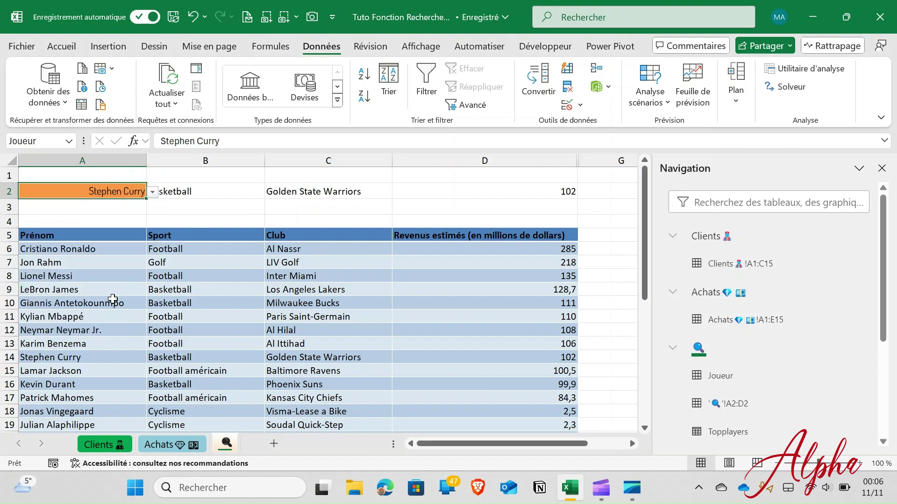
left_click(220, 212)
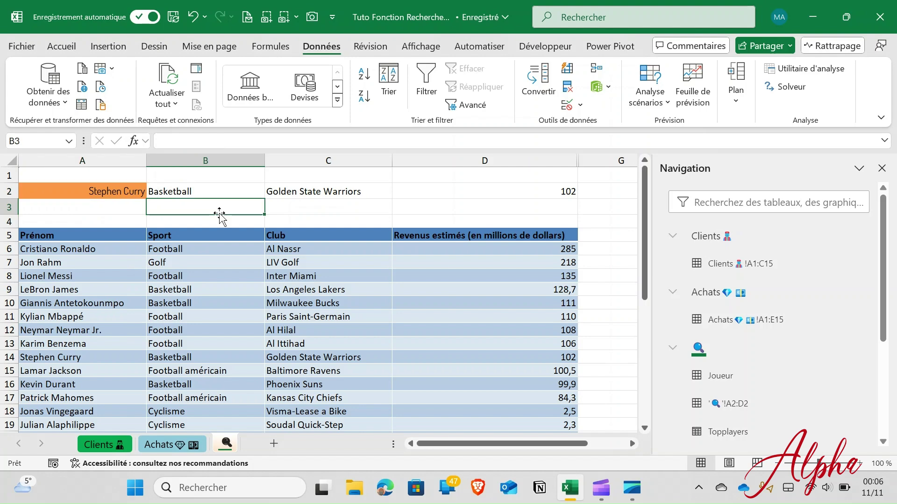
- Select the player table from A5 to its last cell and start a conditional formatting rule that uses a formula
left_click(48, 236)
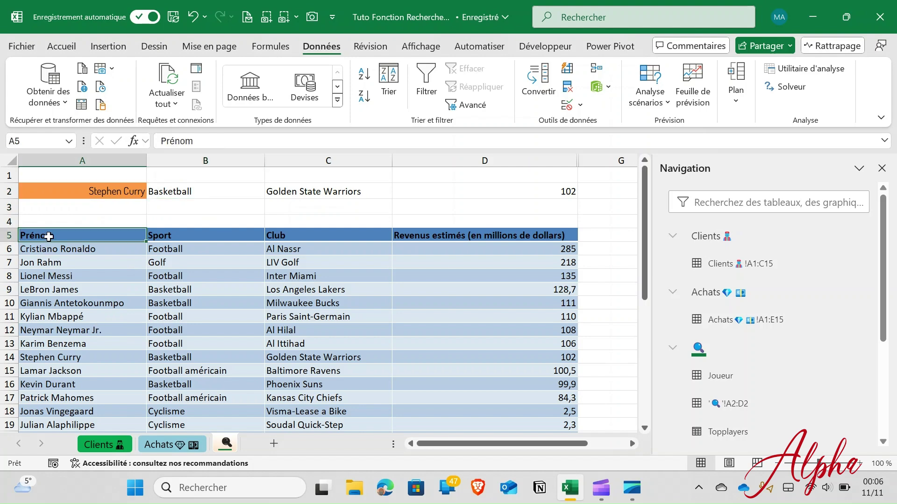
key("ctrl+shift+End")
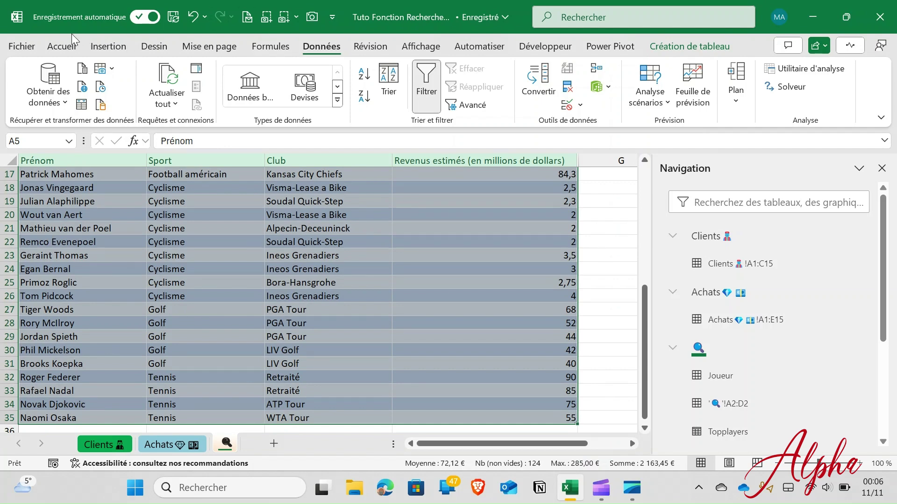
left_click(63, 46)
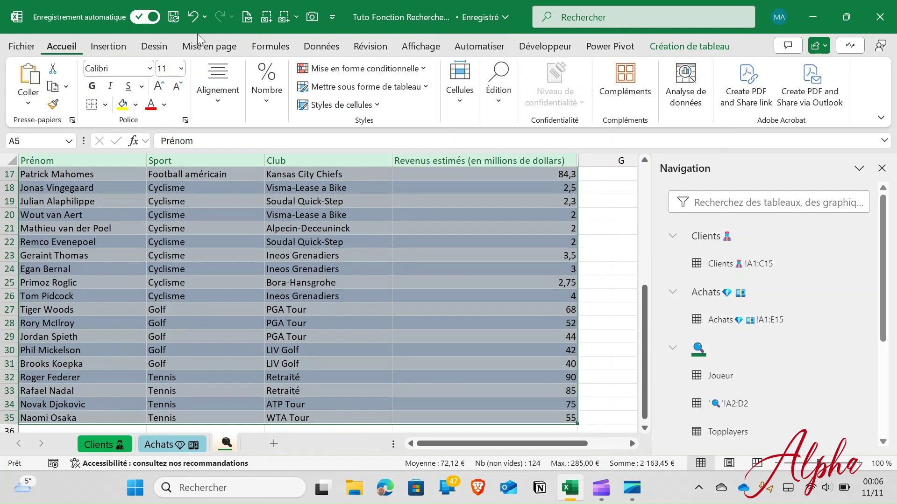
left_click(406, 70)
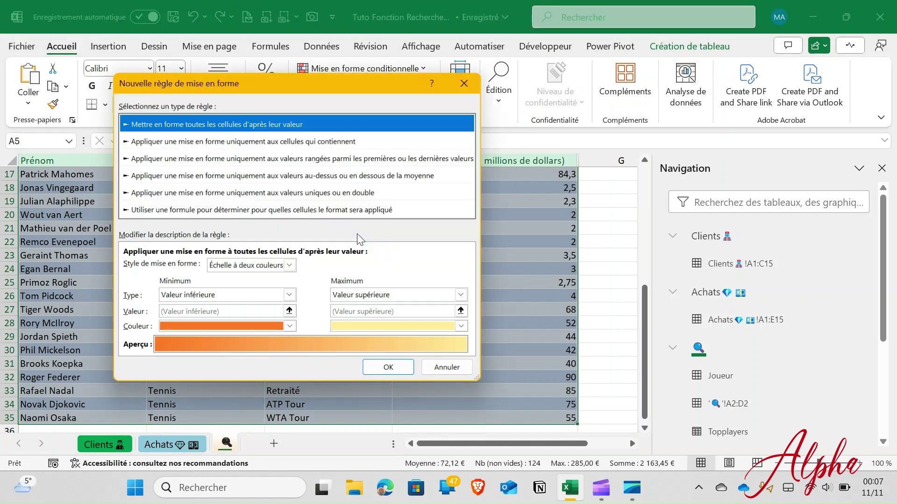
left_click(222, 211)
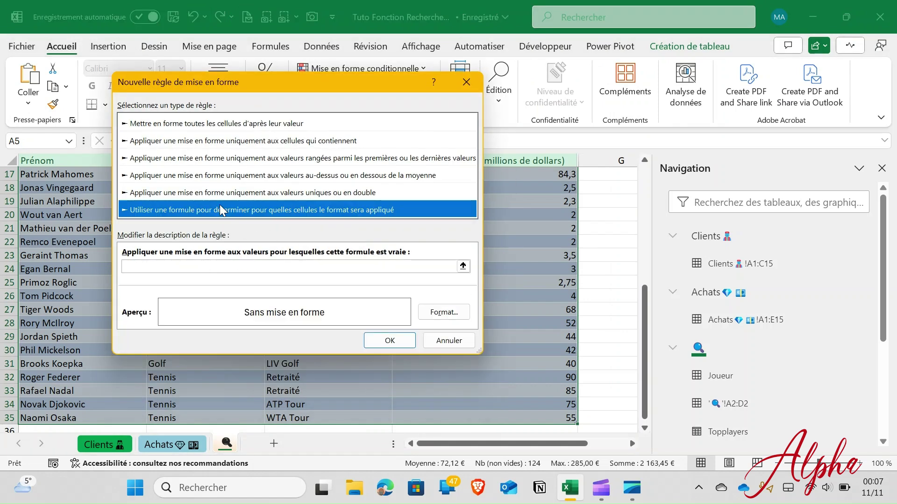
- Enter the rule formula =$A$2=$A5 so column A is compared with the chosen player, with only the row left relative
left_click(171, 270)
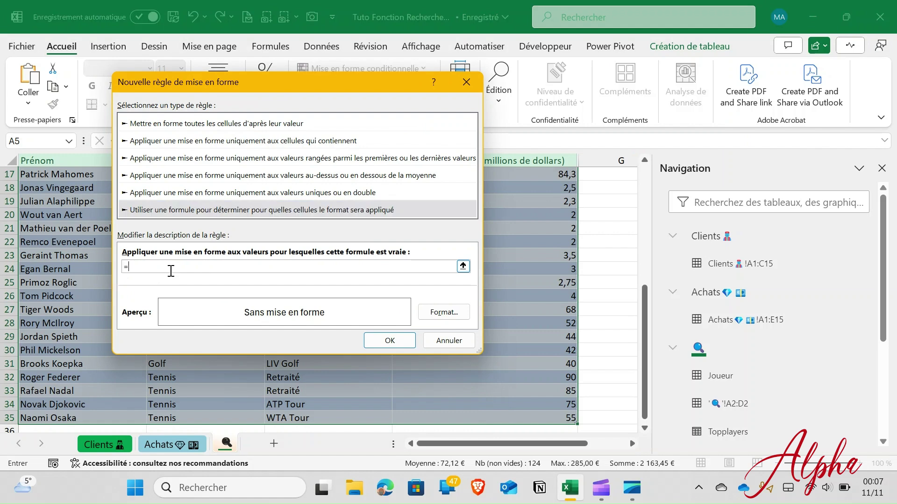
type("=")
scroll(61, 195, "up", 6)
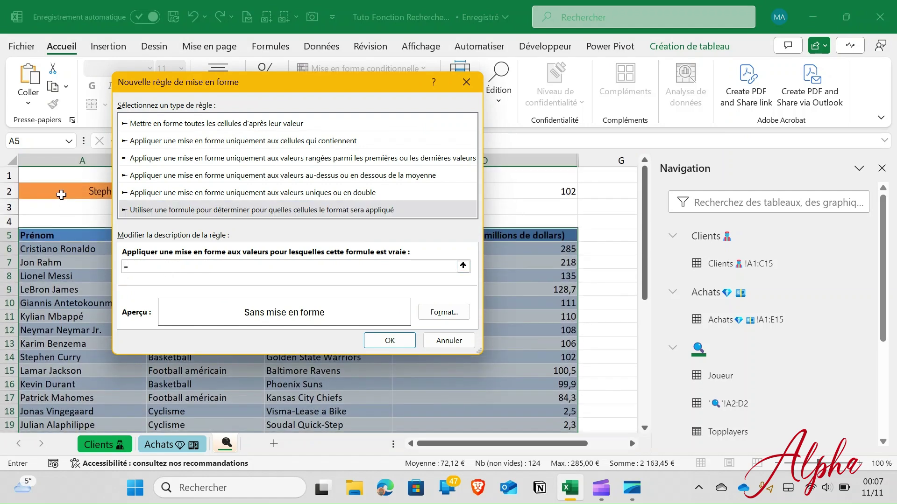
left_click(61, 195)
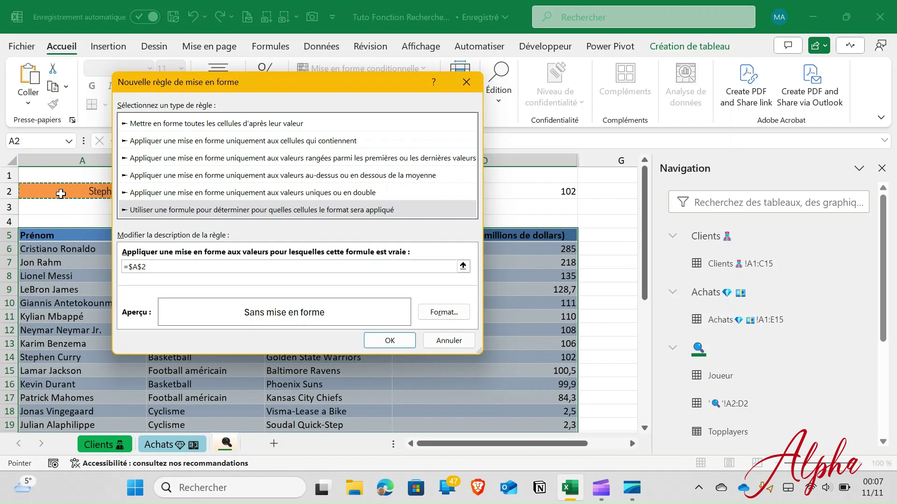
type("=")
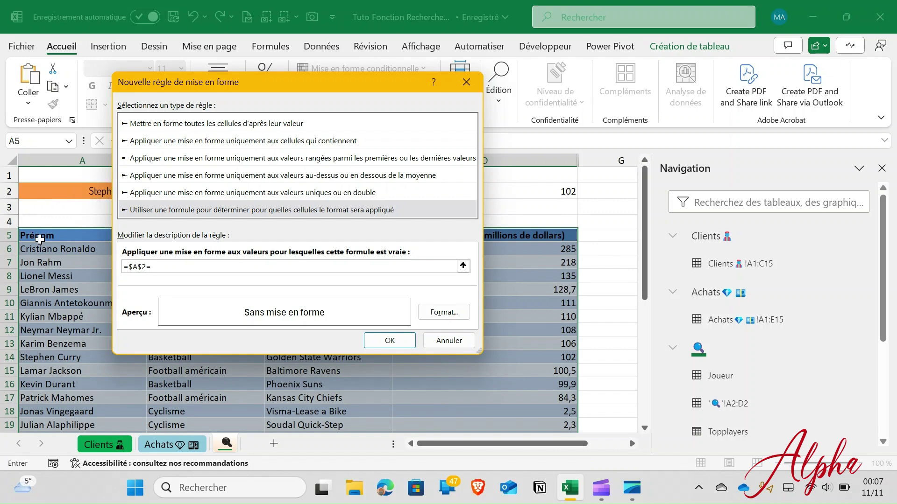
left_click(39, 239)
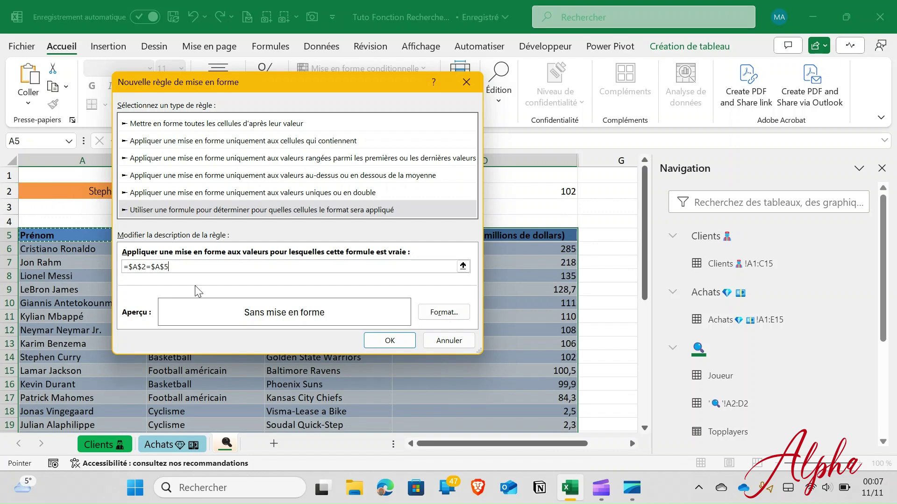
left_click(166, 267)
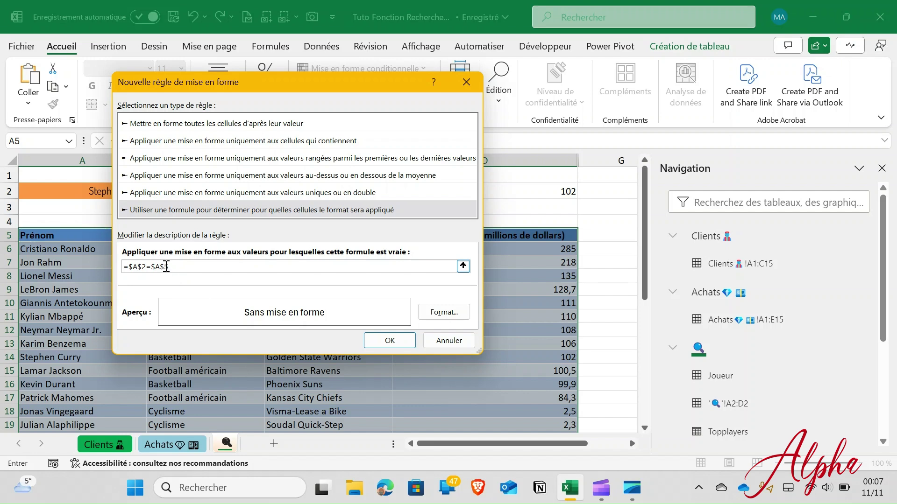
- Give the rule an orange background fill and apply it to the table
left_click(430, 316)
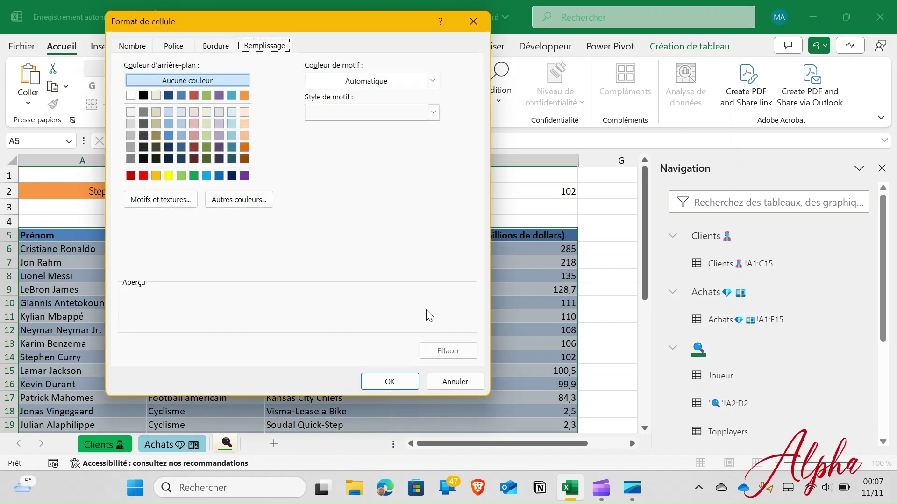
left_click(244, 95)
left_click(389, 382)
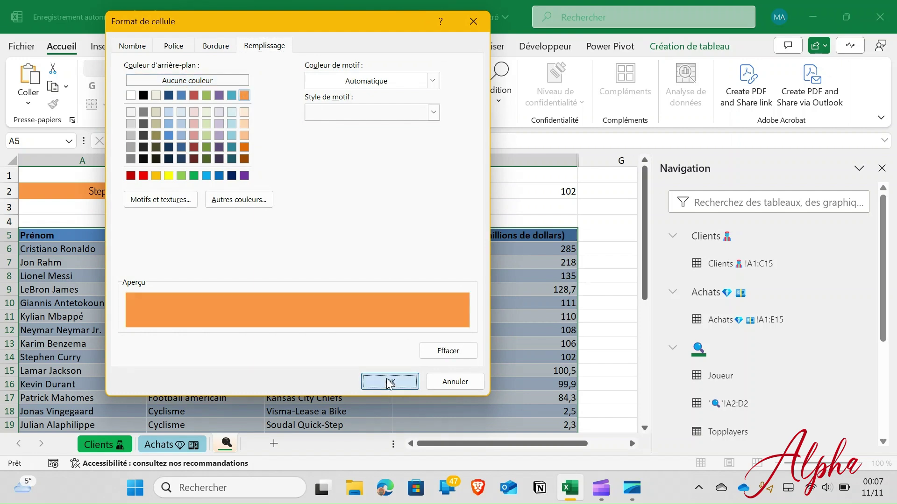
left_click(389, 340)
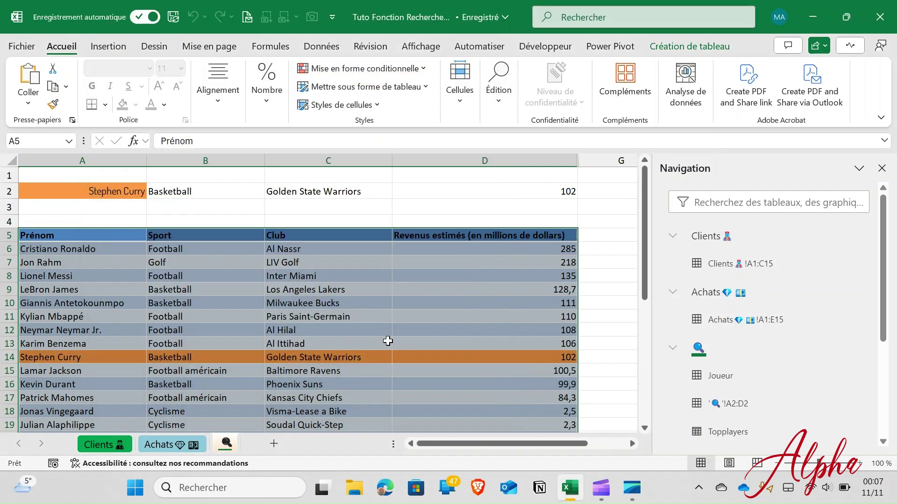
- Test the row highlighting by choosing Cristiano Ronaldo and Karim Benzema in the A2 dropdown list
left_click(86, 190)
left_click(153, 195)
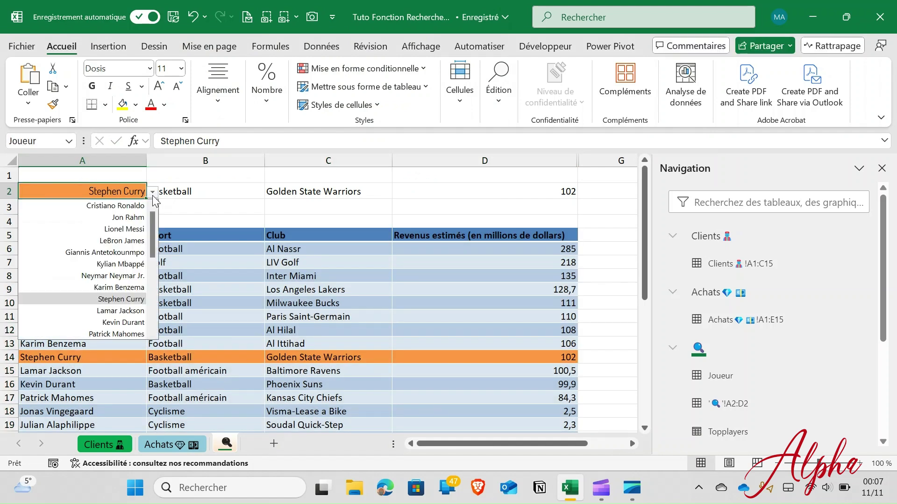
left_click(126, 206)
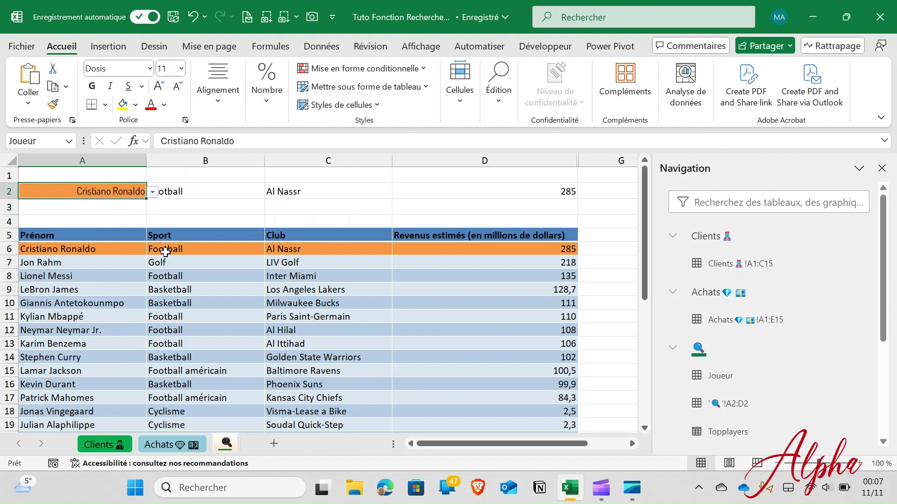
left_click(154, 194)
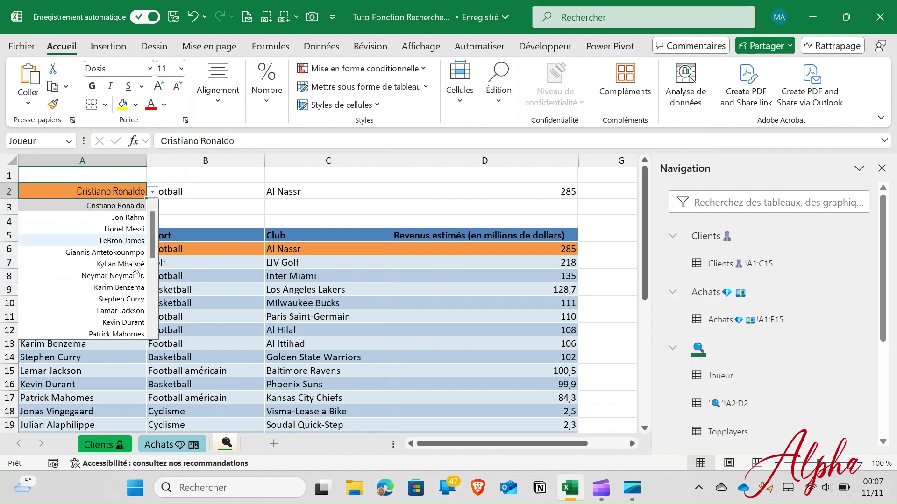
left_click(125, 287)
- Choose Naomi Osaka in the A2 dropdown list and check the row highlighting at the end of the table
left_click(152, 193)
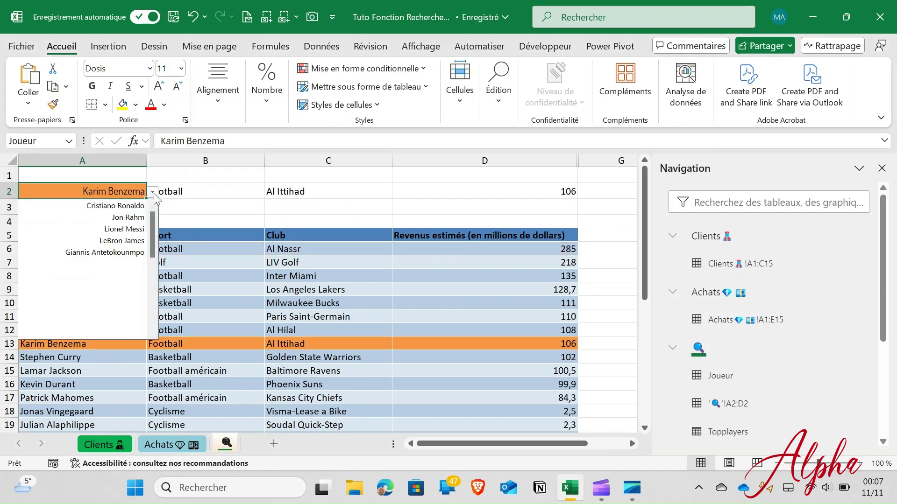
scroll(120, 329, "down", 3)
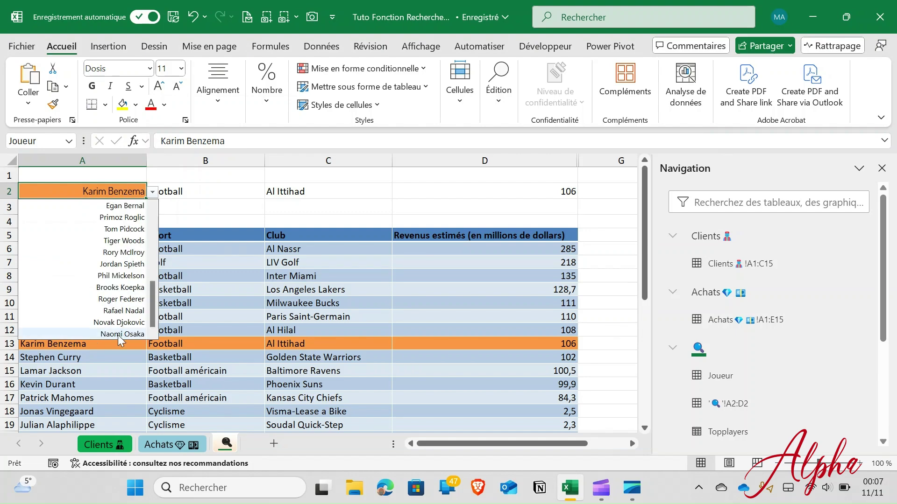
left_click(123, 333)
scroll(244, 348, "down", 5)
scroll(243, 348, "up", 5)
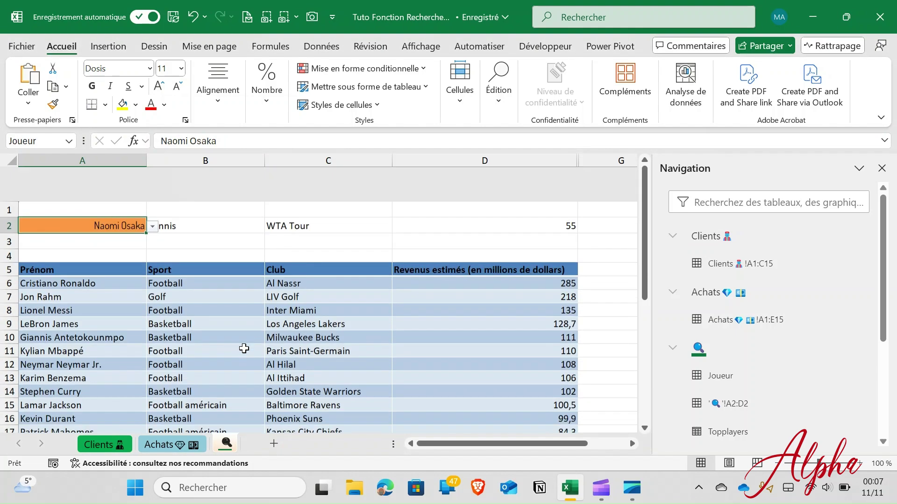
scroll(244, 348, "down", 11)
scroll(244, 349, "up", 8)
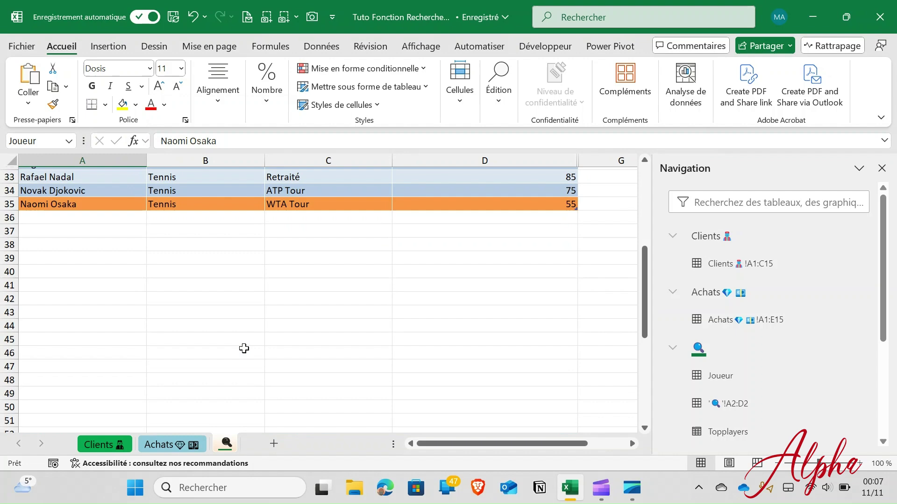
scroll(244, 348, "down", 3)
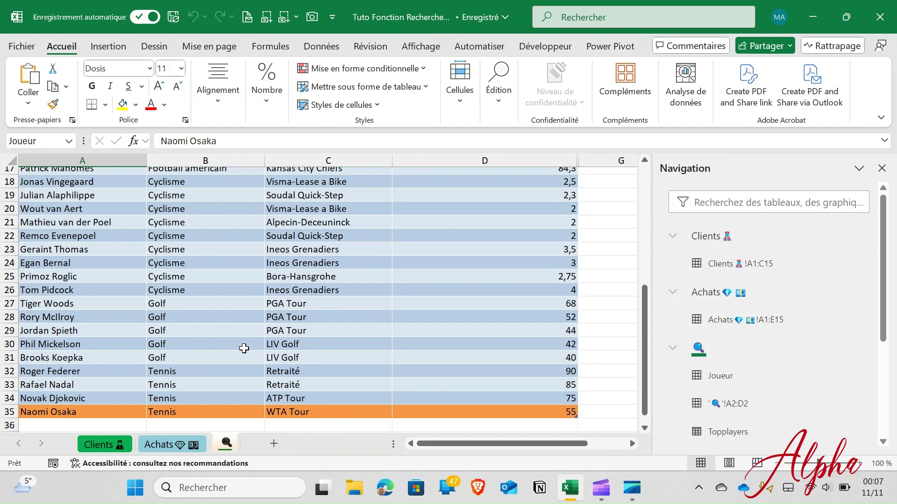
scroll(244, 348, "up", 6)
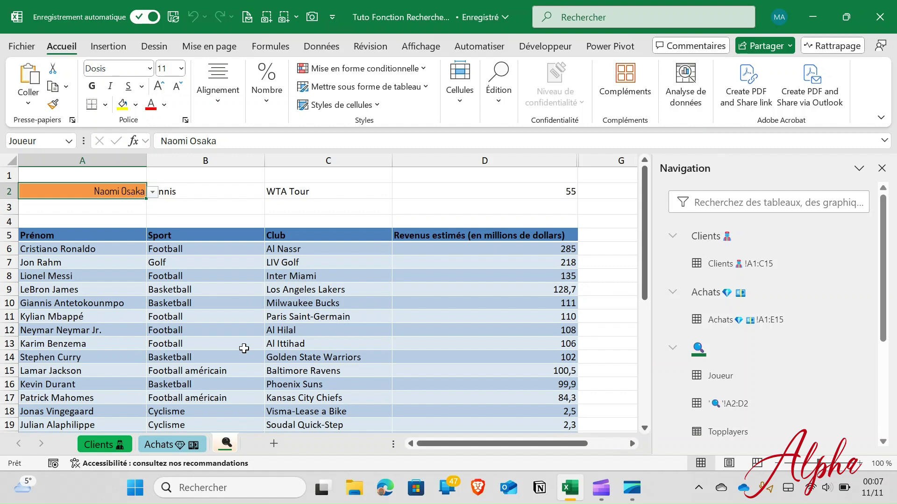
- On the Achats sheet, begin a RECHERCHEX formula in cell D2 under Nom with A2 as the lookup value
left_click(170, 438)
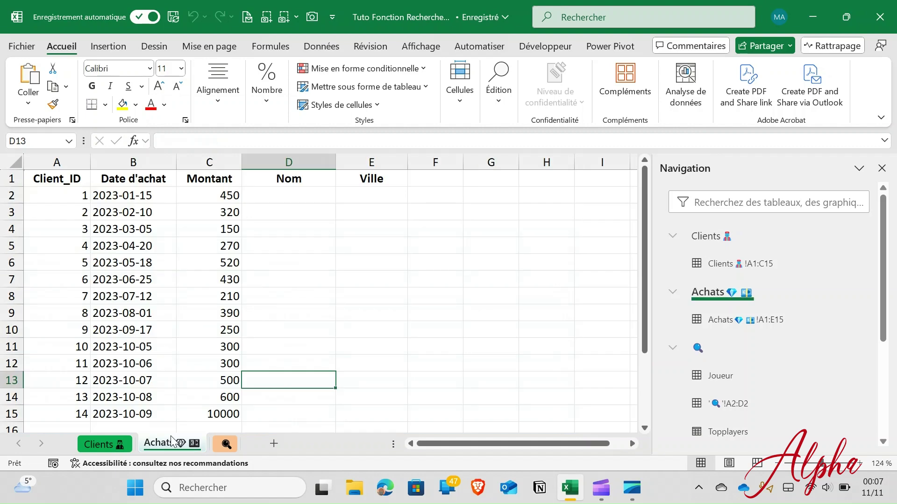
left_click(110, 447)
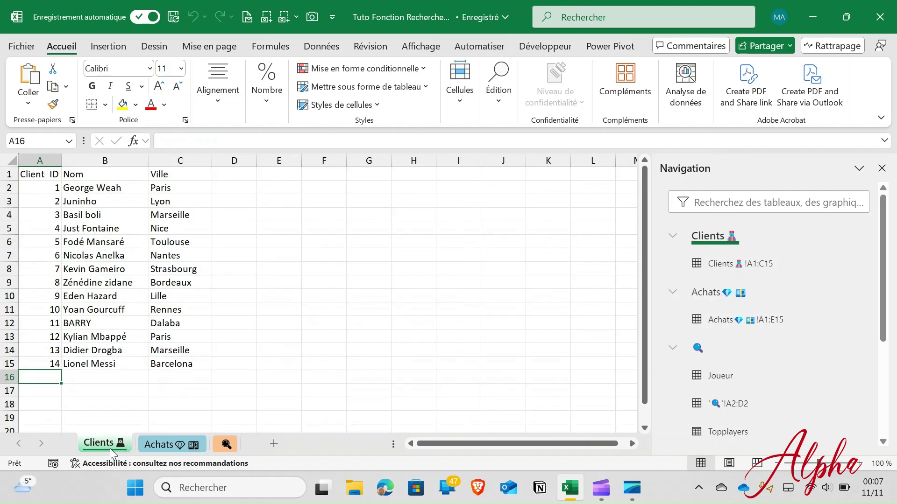
left_click(167, 444)
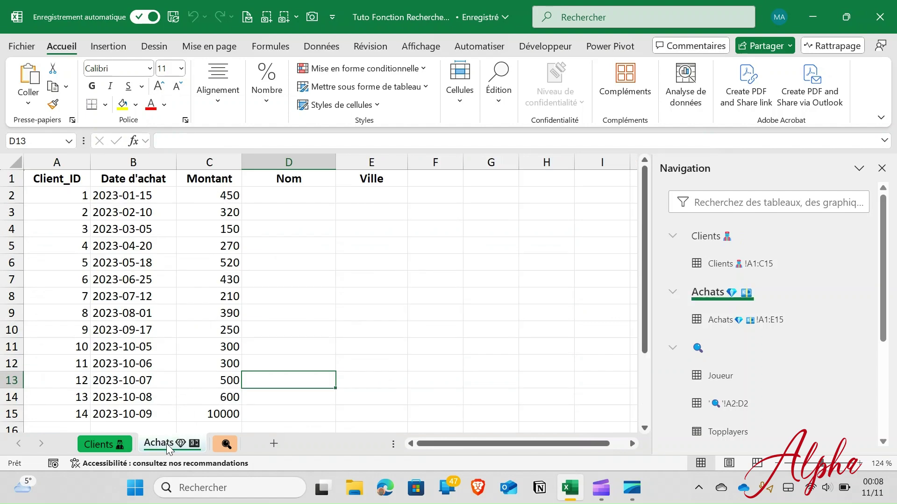
left_click(305, 194)
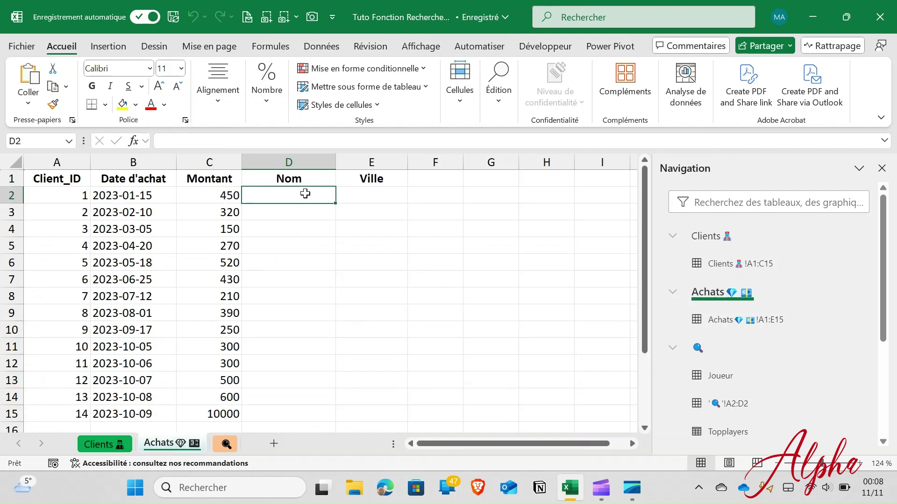
type("=")
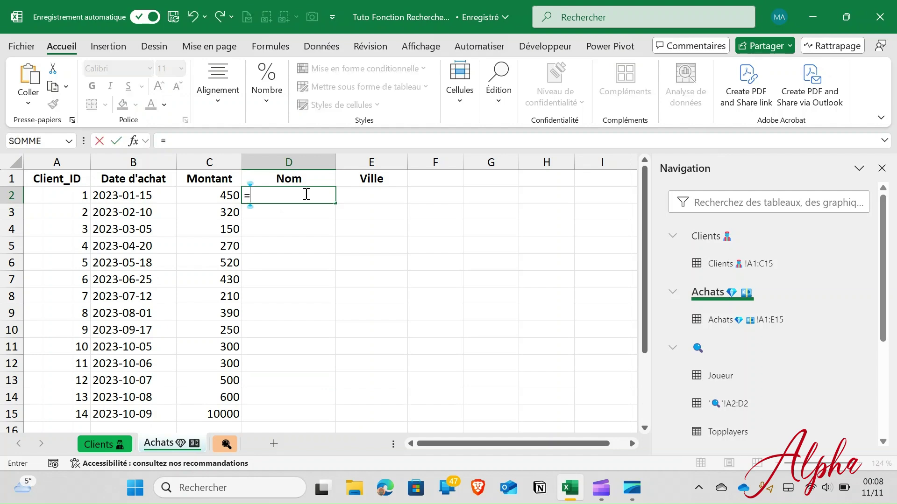
type("Rech")
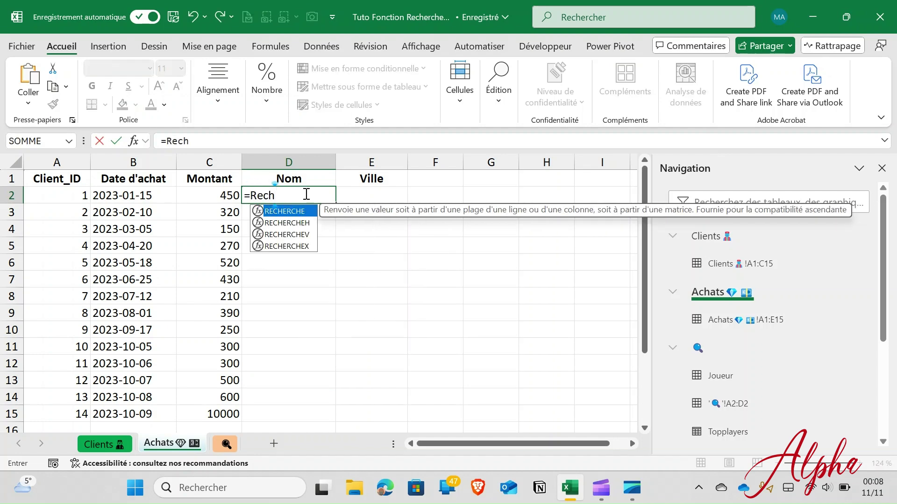
key("Down")
key("Down")
key("Down")
key("Tab")
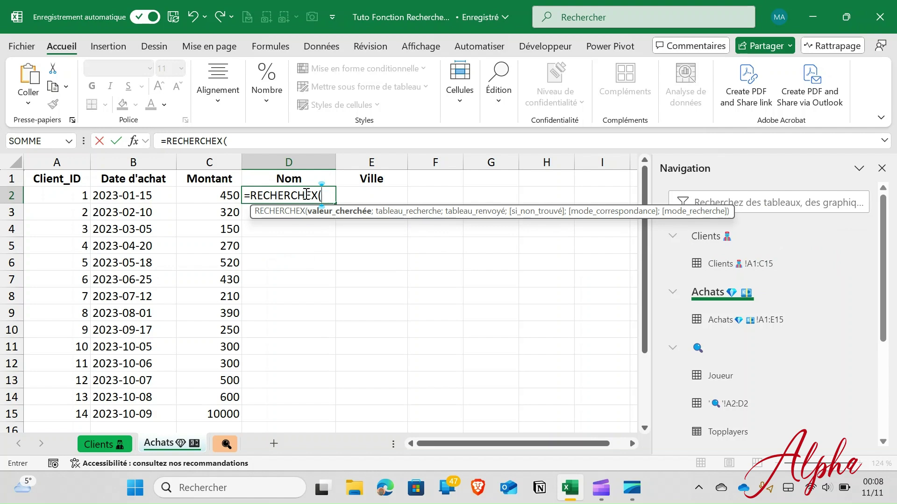
left_click(55, 195)
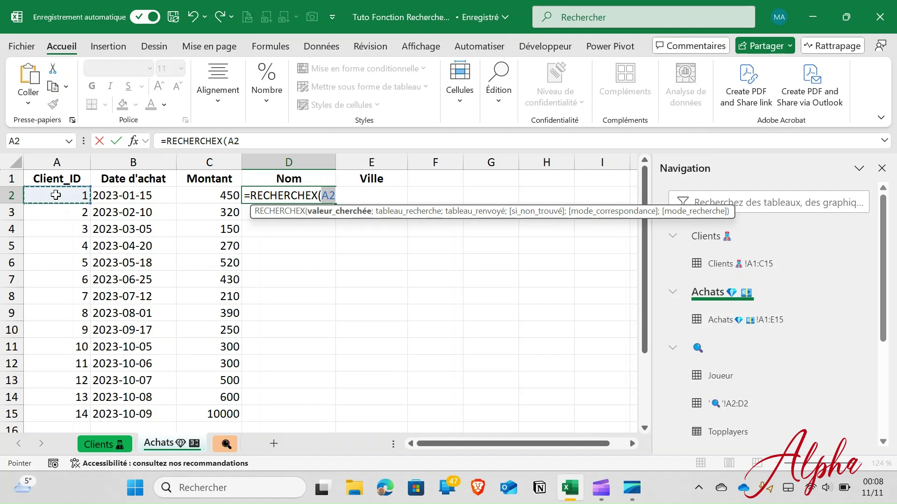
type(";")
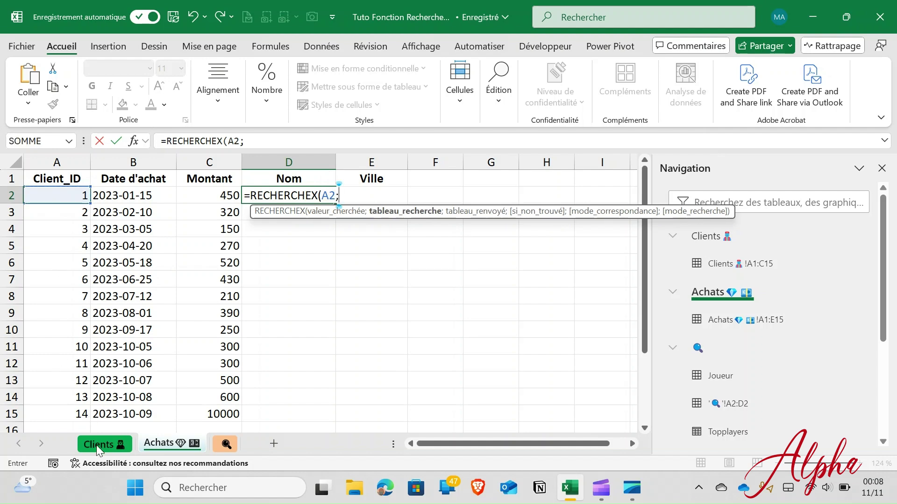
- Complete the D2 formula with Clients column A as the lookup array and Clients columns B:C as the return array
left_click(96, 444)
left_click(43, 160)
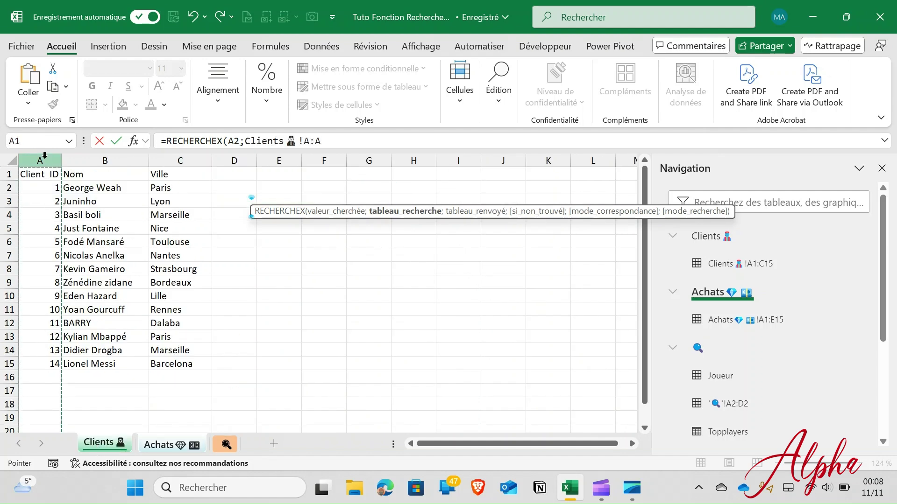
type(";")
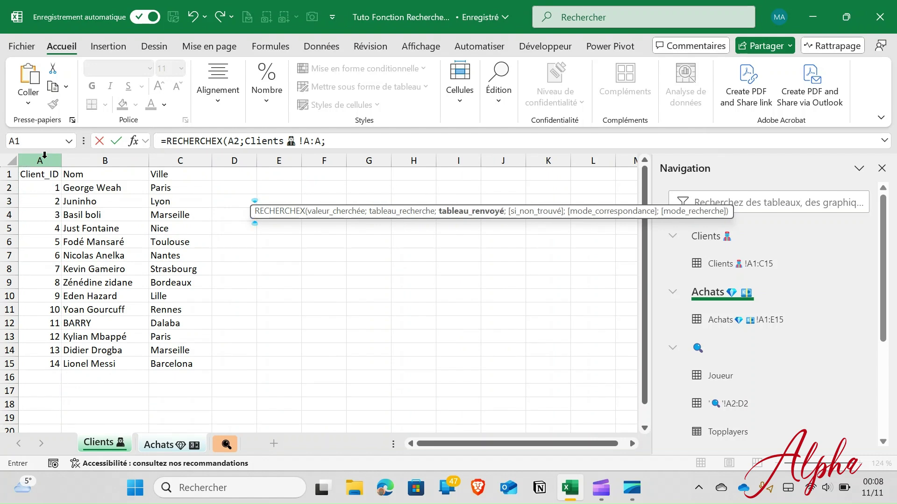
left_click(84, 155)
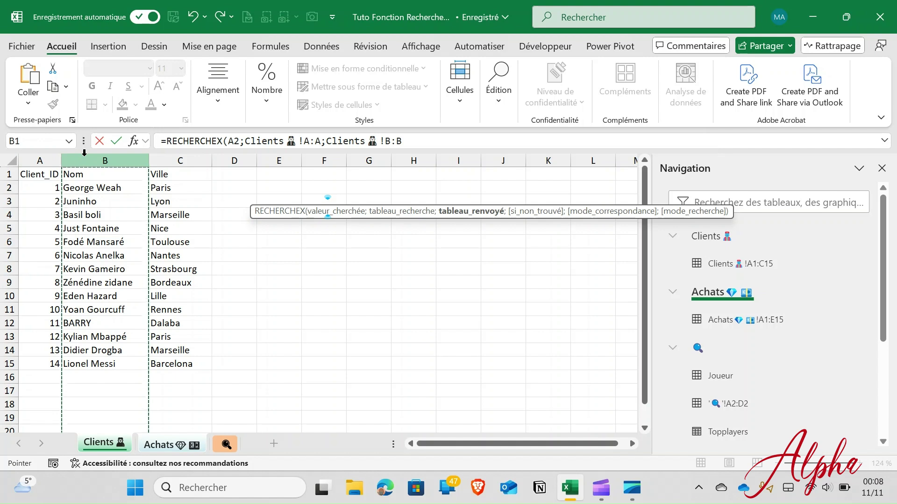
left_click_drag(84, 153, 206, 159)
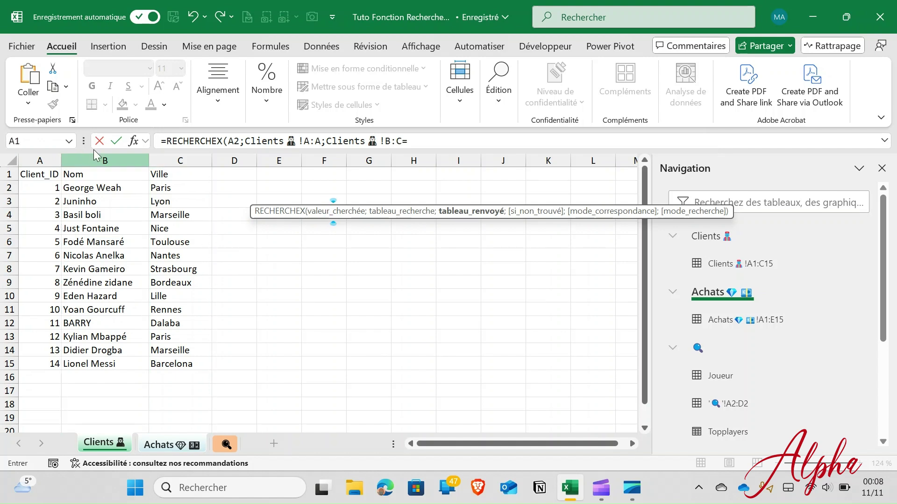
left_click(419, 142)
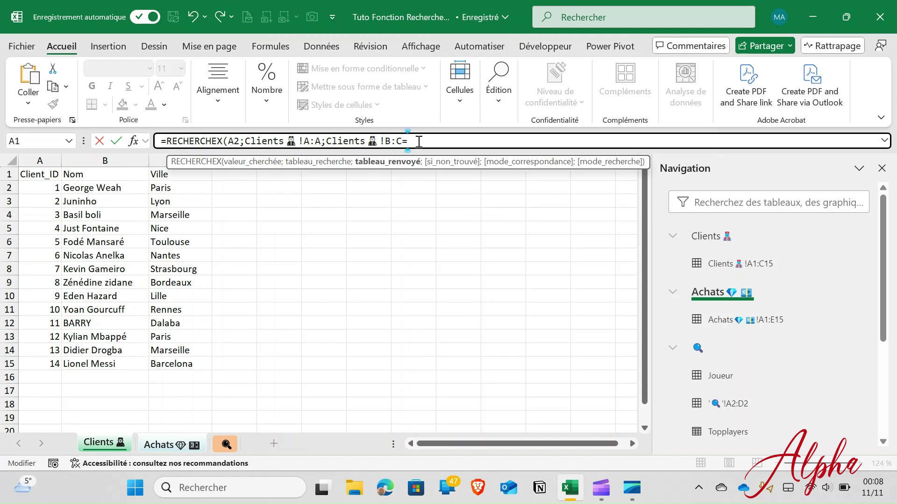
key("BackSpace")
type(")")
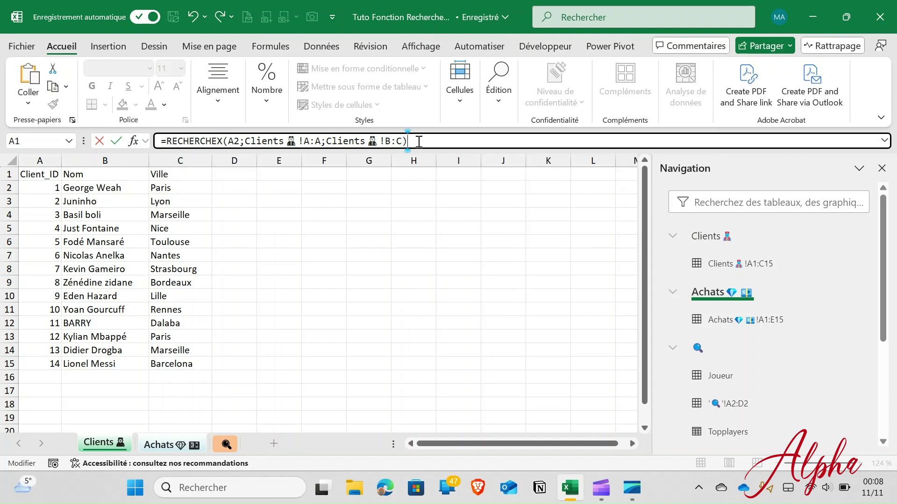
key("Return")
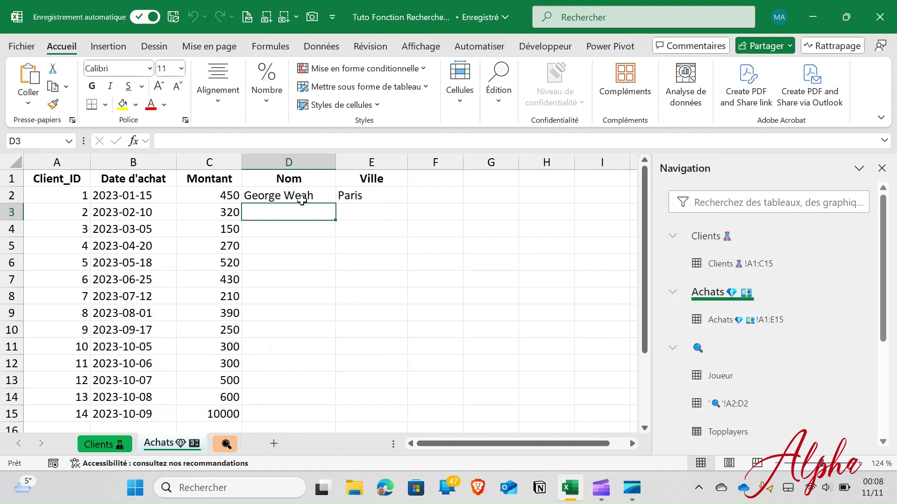
- Fill the RECHERCHEX formula from D2 down to D15 on the Achats sheet
left_click(290, 196)
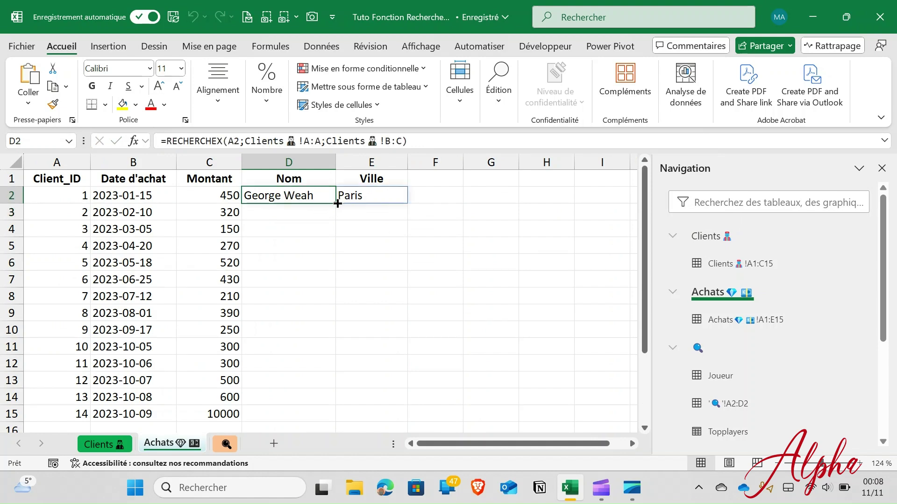
left_click_drag(336, 206, 324, 414)
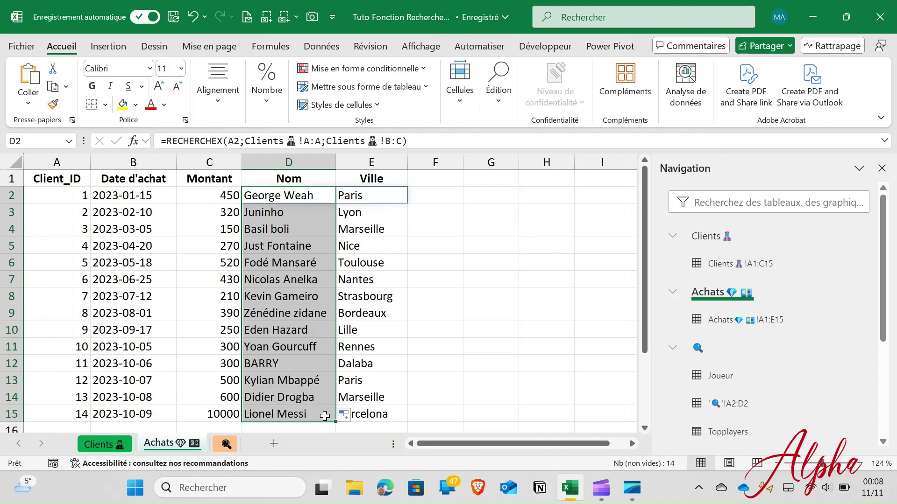
left_click(461, 327)
- Inspect the copied formula in D14 and compare the filled names and cities with the Clients sheet
scroll(460, 328, "down", 1)
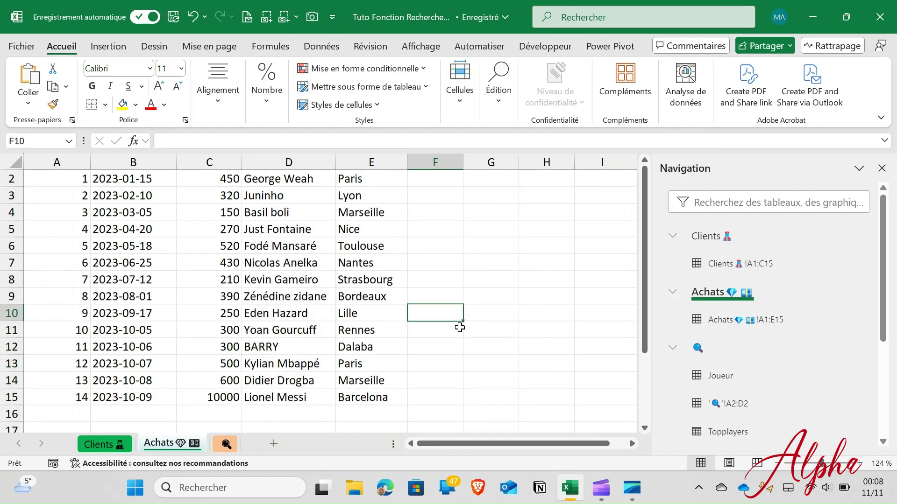
left_click(299, 383)
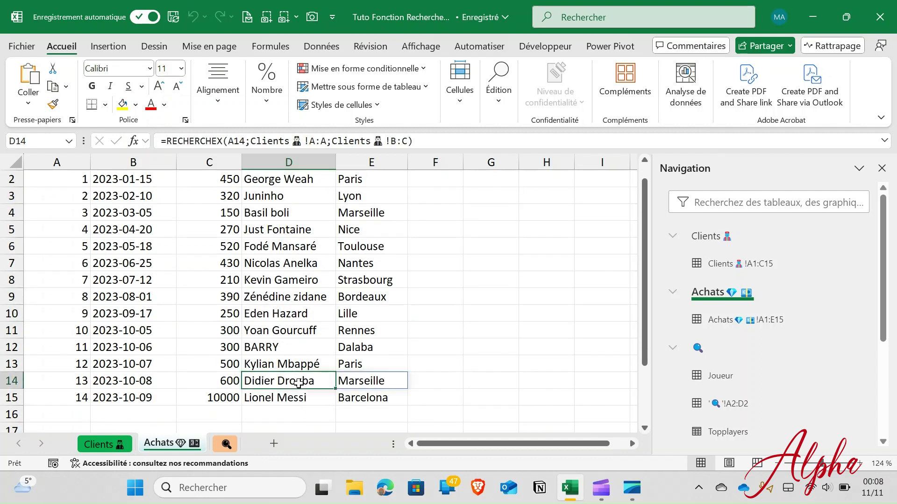
left_click(103, 445)
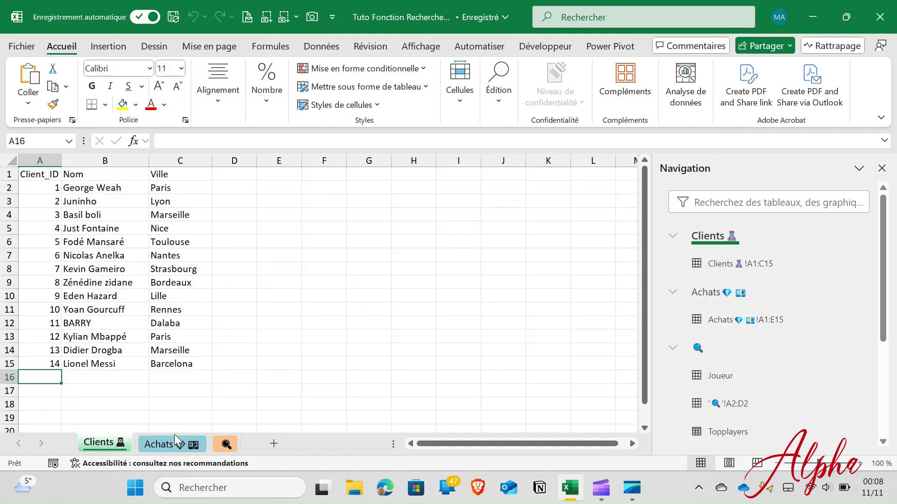
left_click(171, 446)
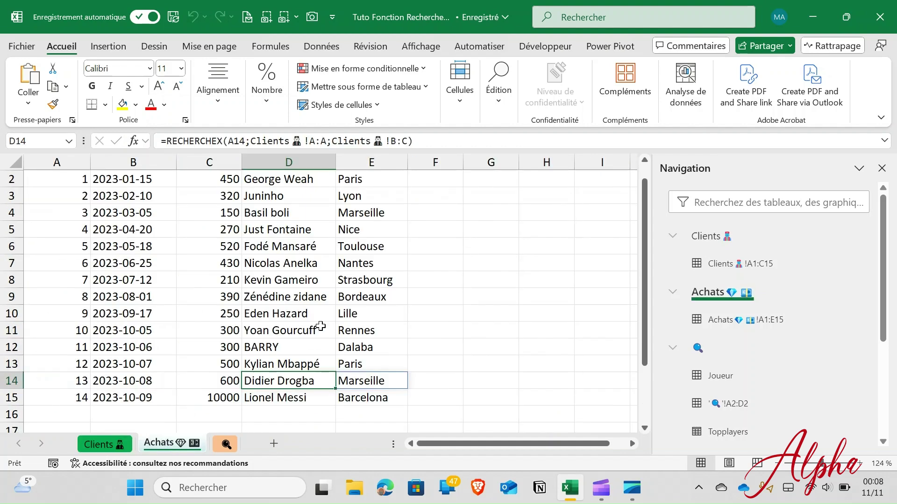